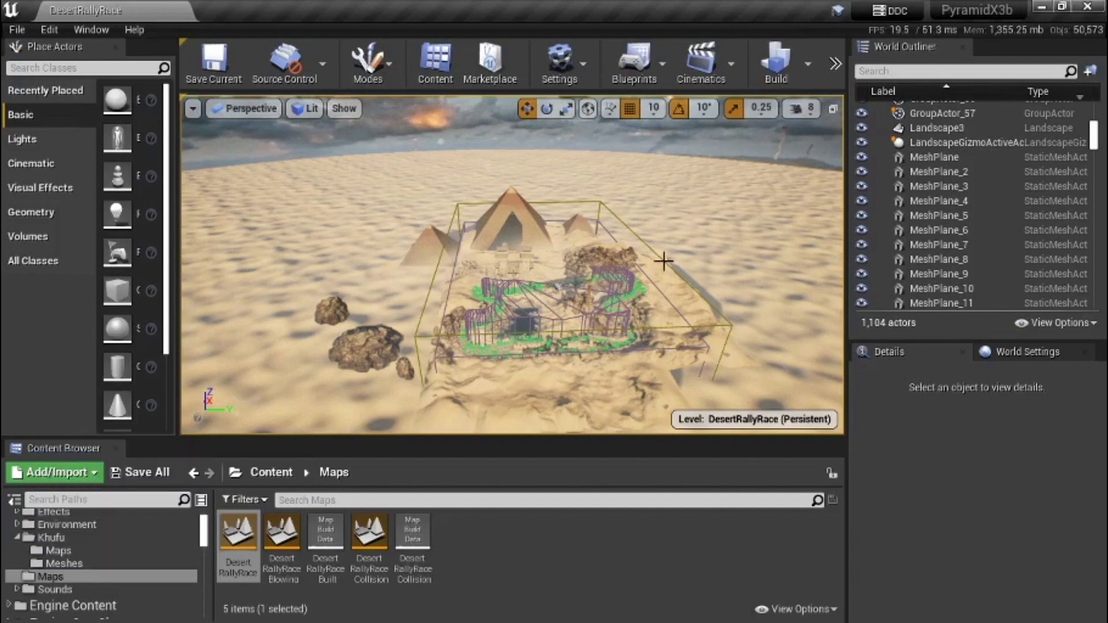
Inspect the large open-fronted pyramid by selecting MeshPlane_4, SM_Pyramid2 and SM_Pyramid in turn.
left_click_drag(658, 334, 600, 305)
right_click_drag(658, 326, 693, 311)
right_click_drag(554, 315, 585, 312)
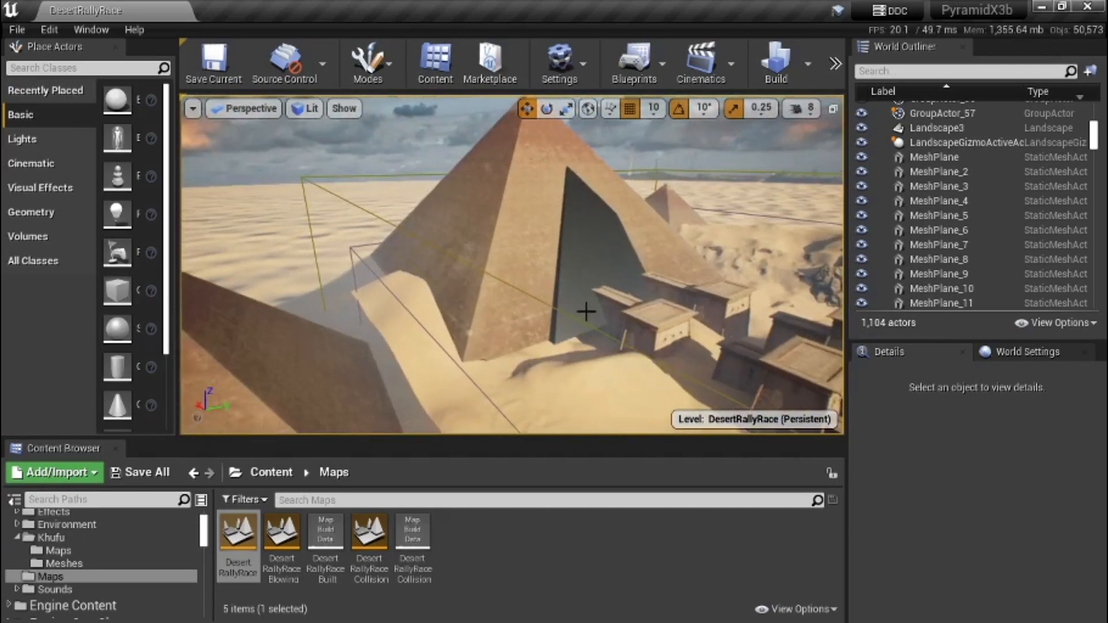
left_click(557, 264)
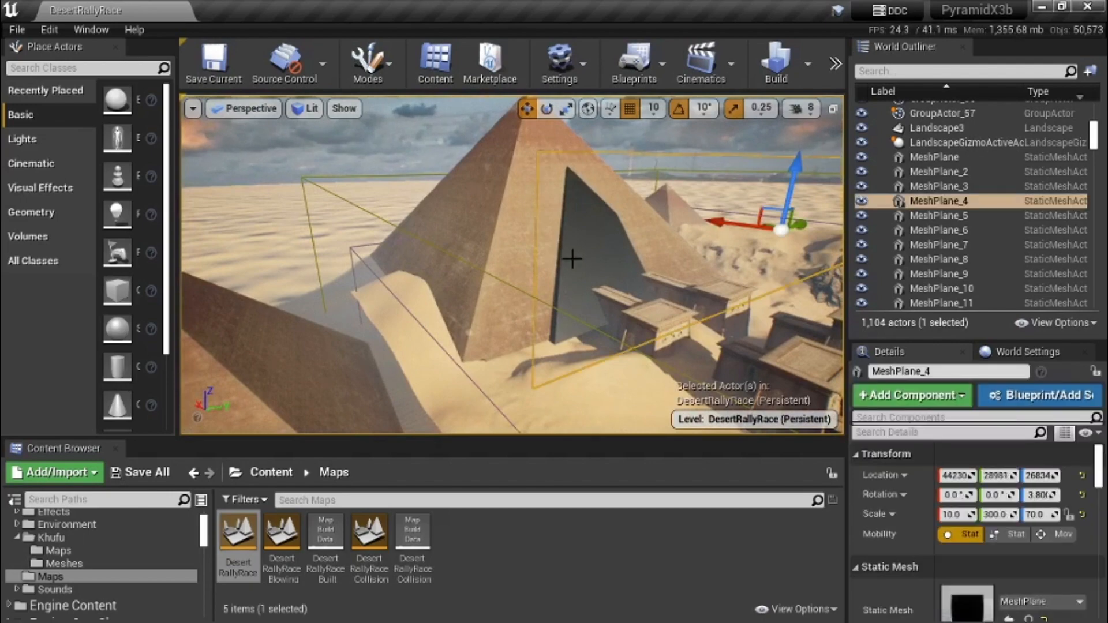
right_click_drag(572, 258, 539, 258)
left_click(653, 209)
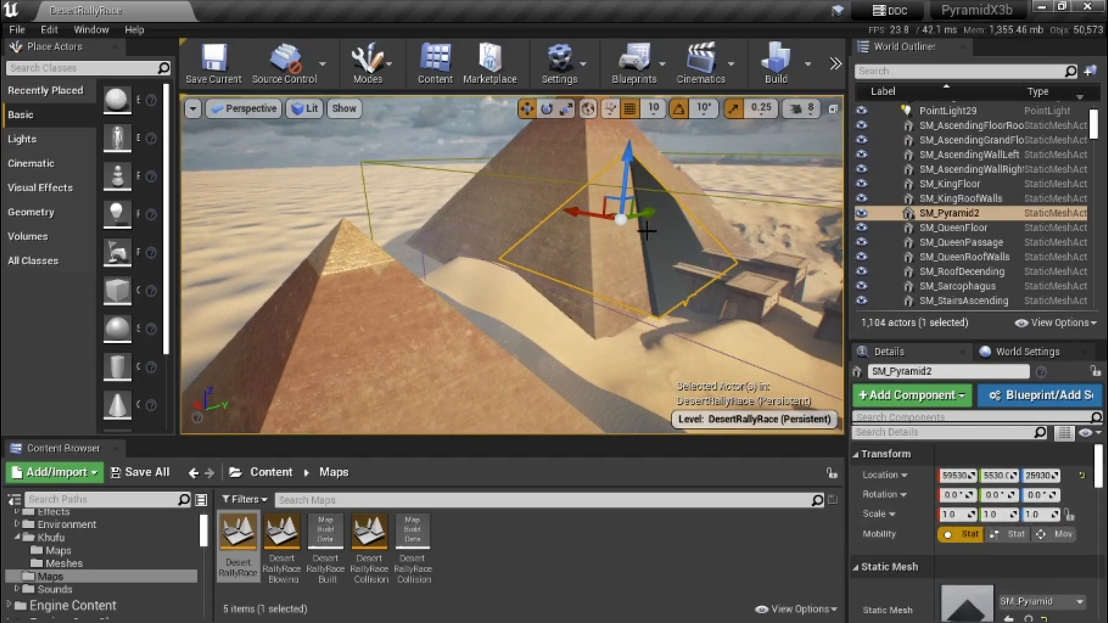
key("d")
right_click_drag(647, 231, 487, 187)
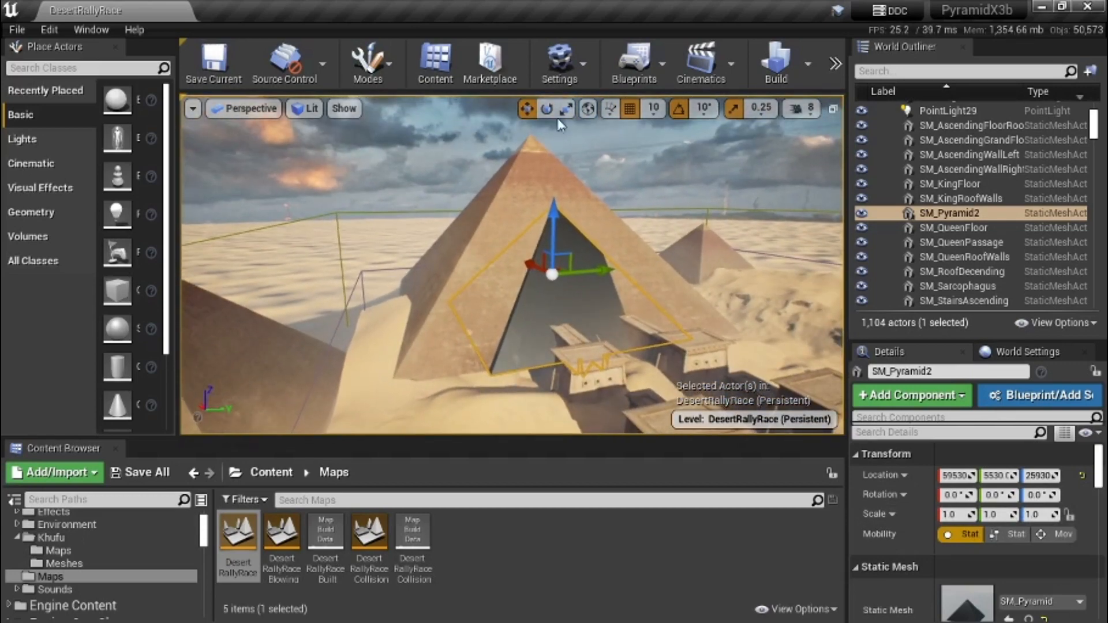
left_click(532, 148)
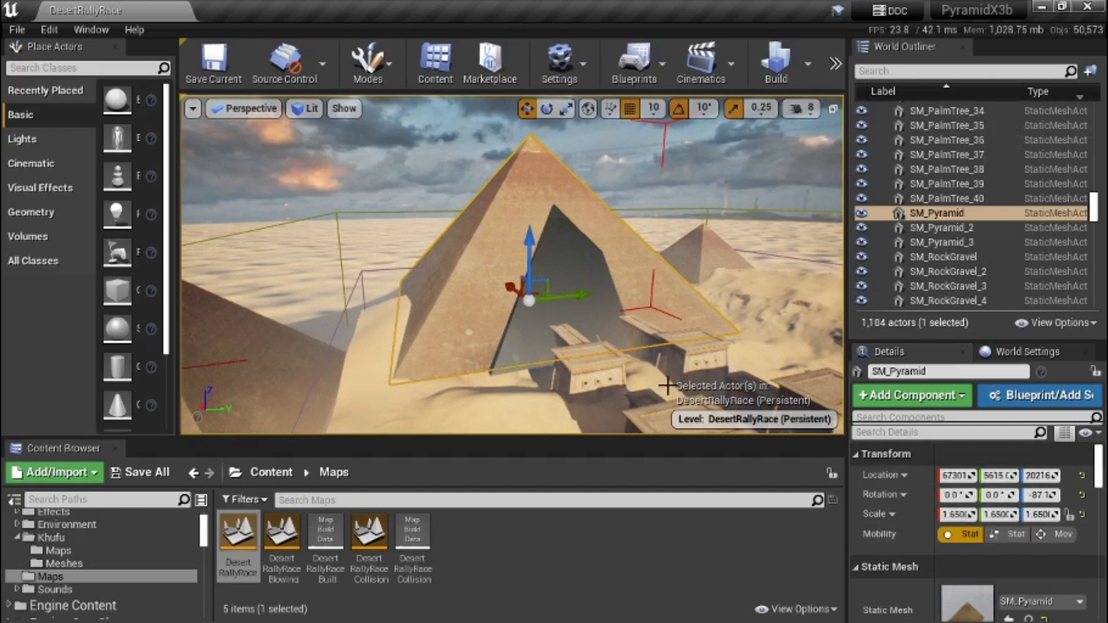
Examine the large pyramid's front opening and its surroundings from several angles.
right_click_drag(668, 385, 631, 394)
key("d")
key("w")
key("s")
key("d")
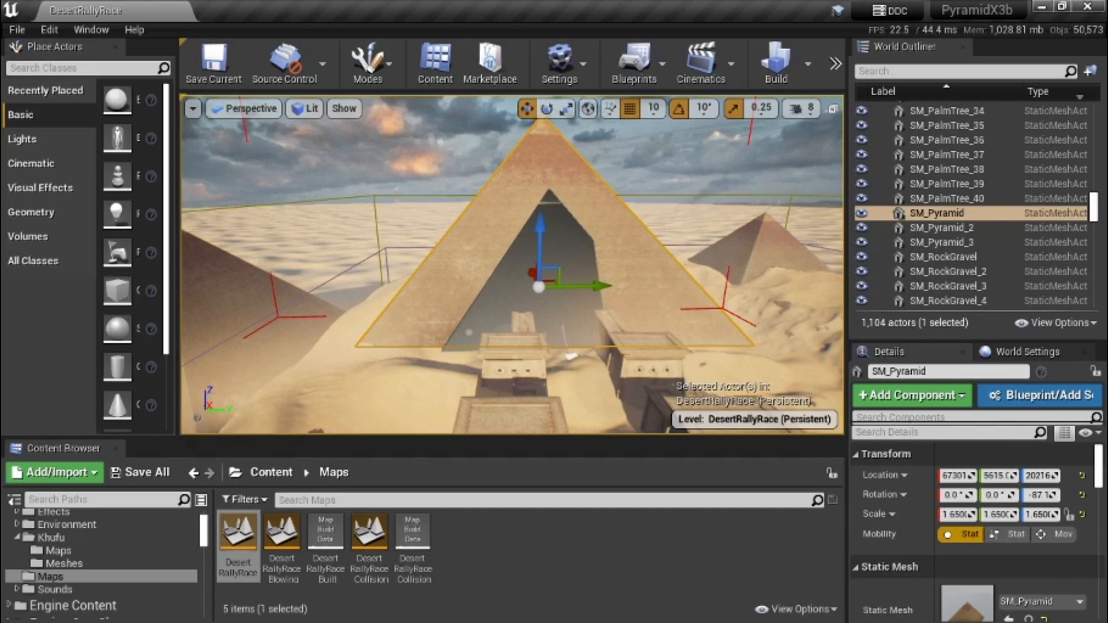
right_click_drag(513, 265, 515, 278)
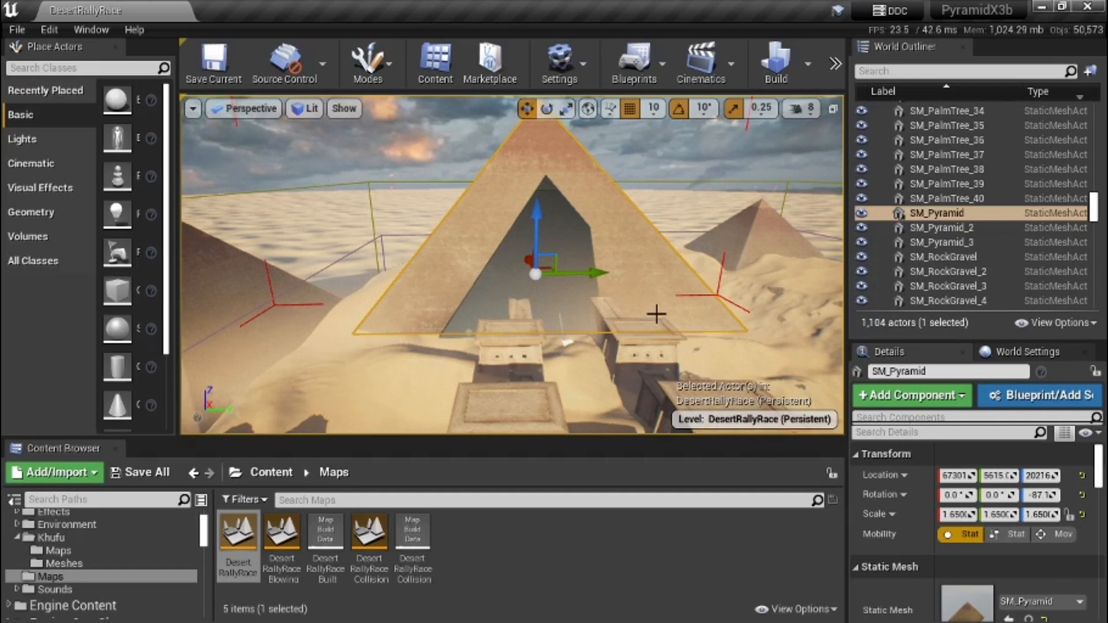
key("s")
right_click_drag(659, 309, 751, 315)
key("a")
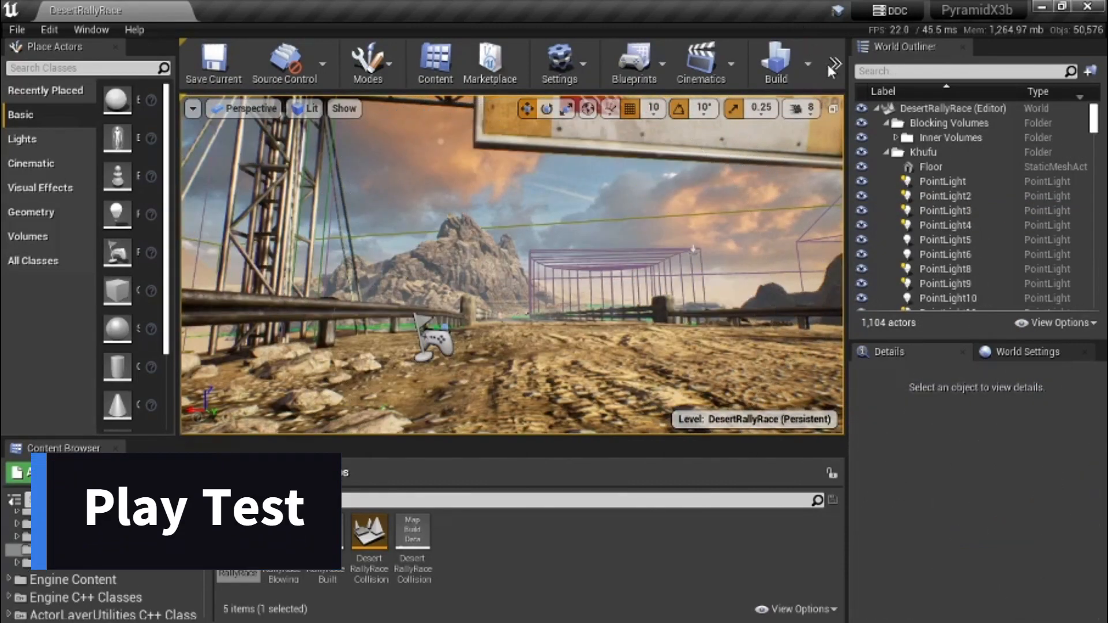
Start a play test of the DesertRallyRace level and run the character past the guardrail and obelisk across the sand.
left_click(832, 66)
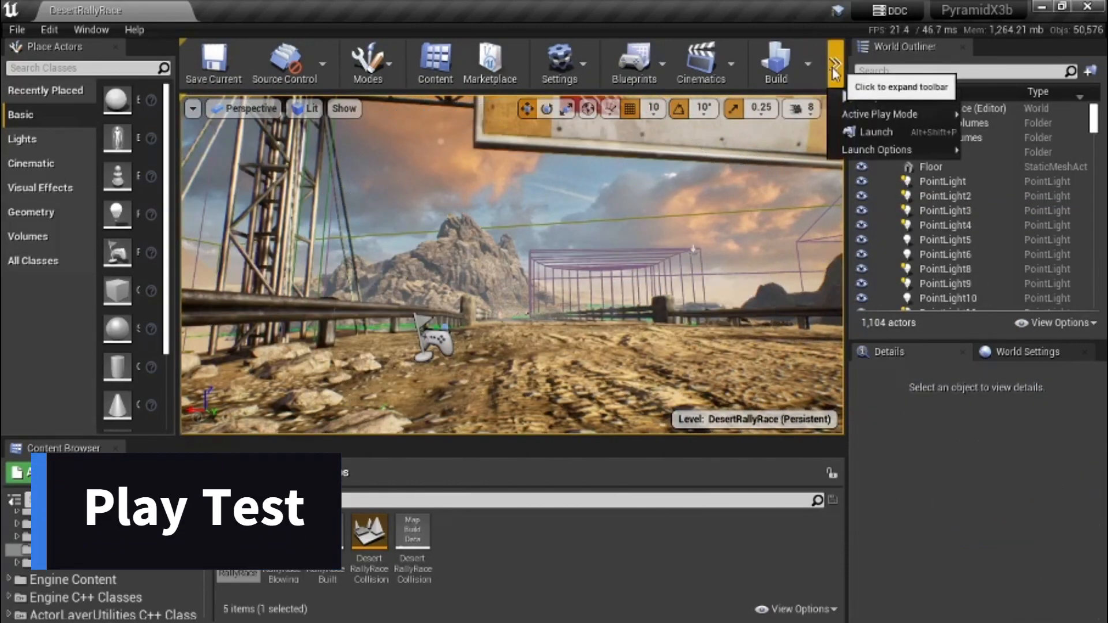
left_click(870, 97)
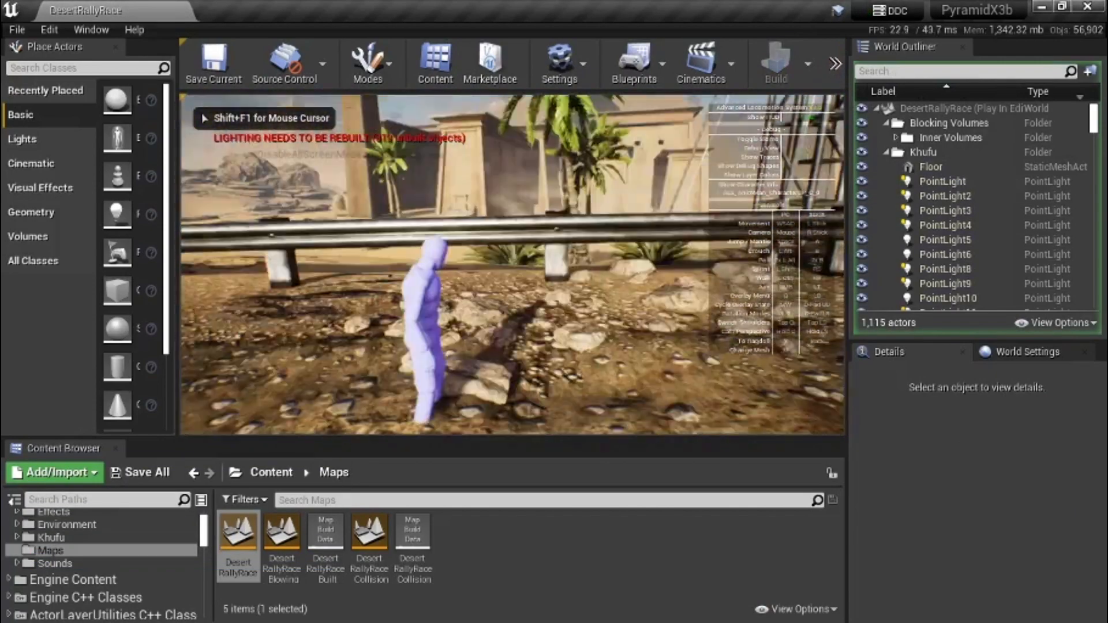
key("w")
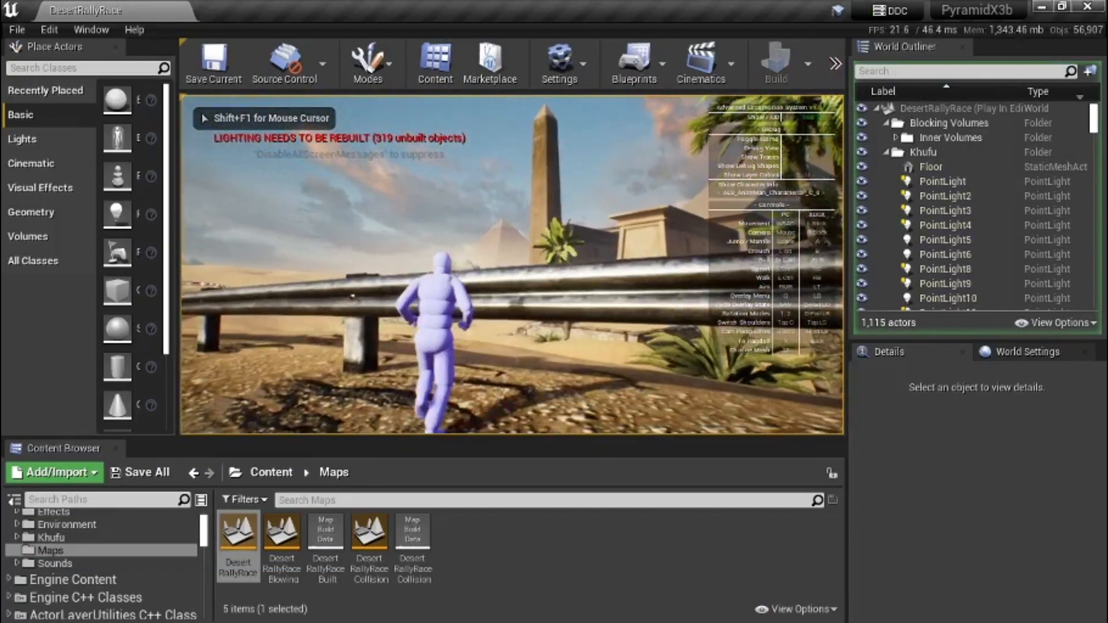
key("w")
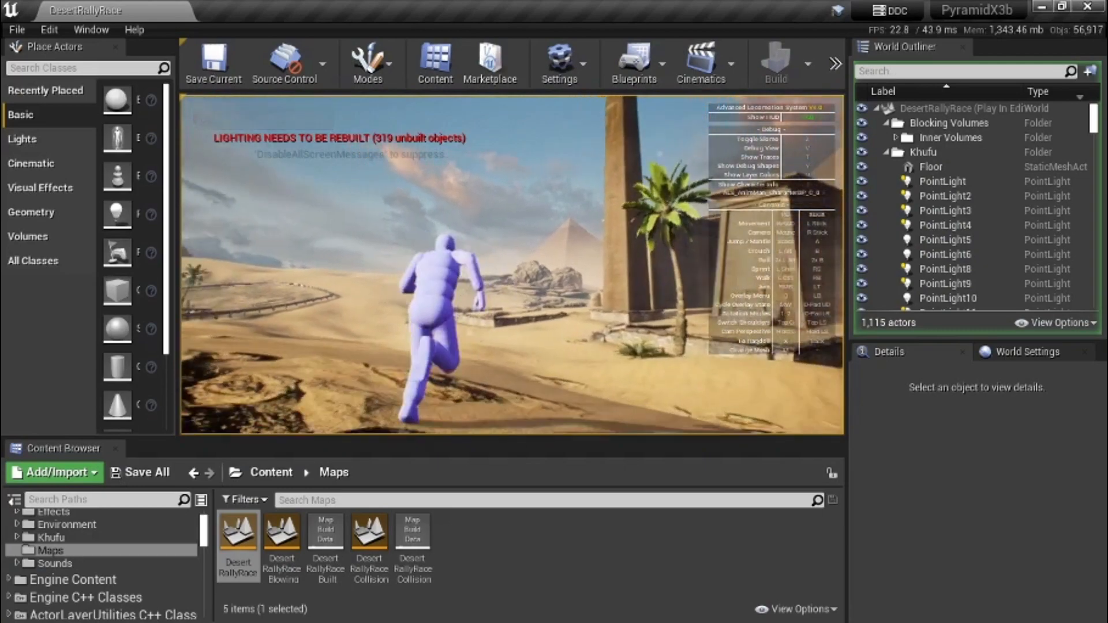
key("w")
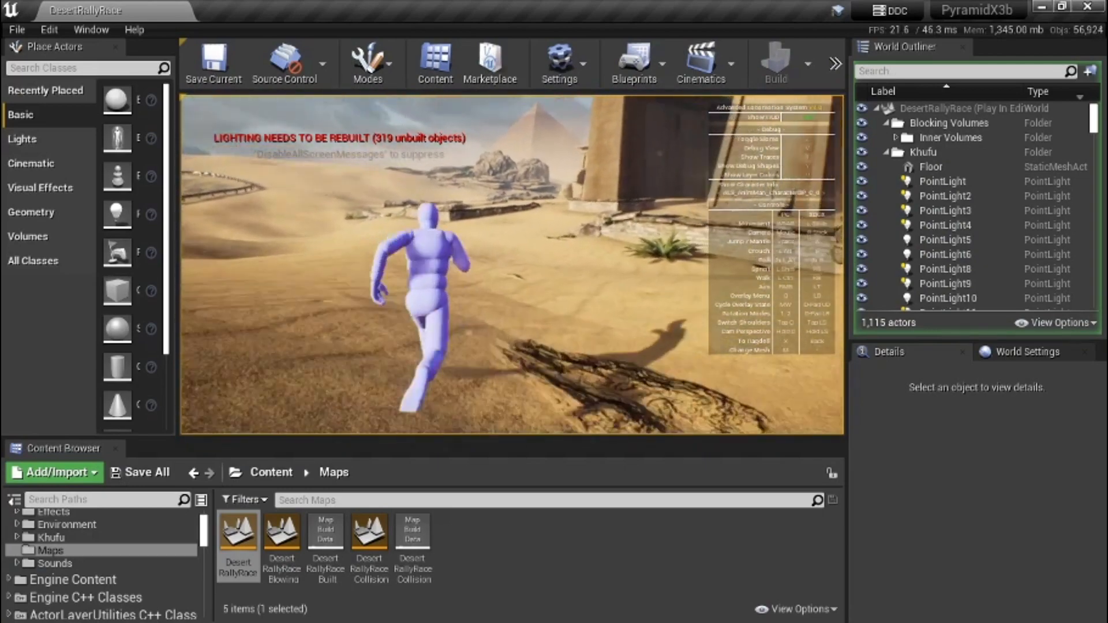
key("w")
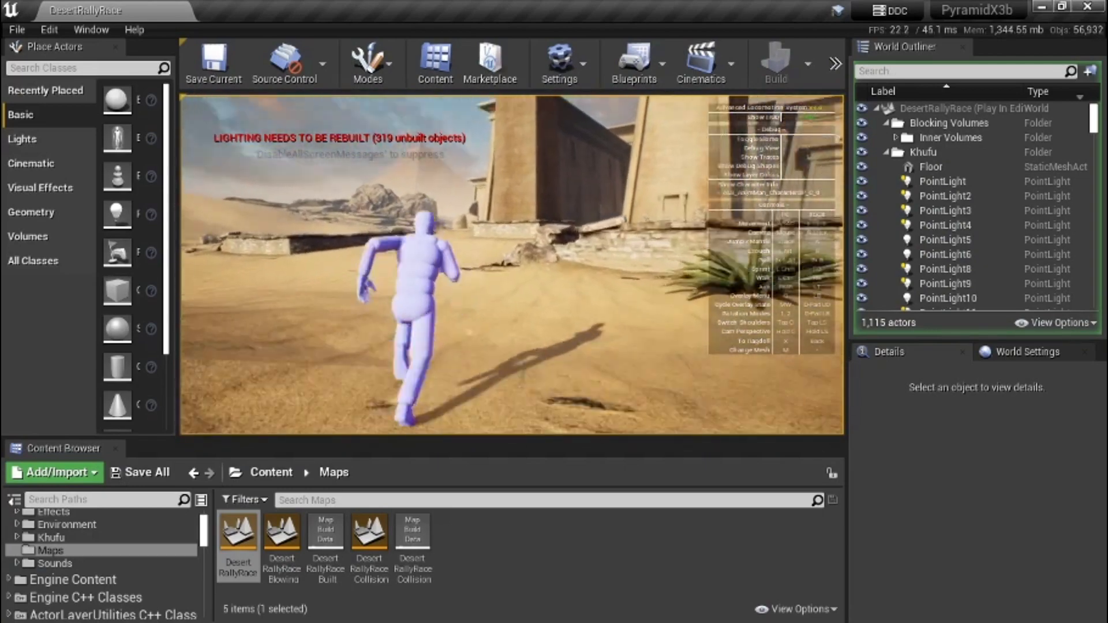
key("w")
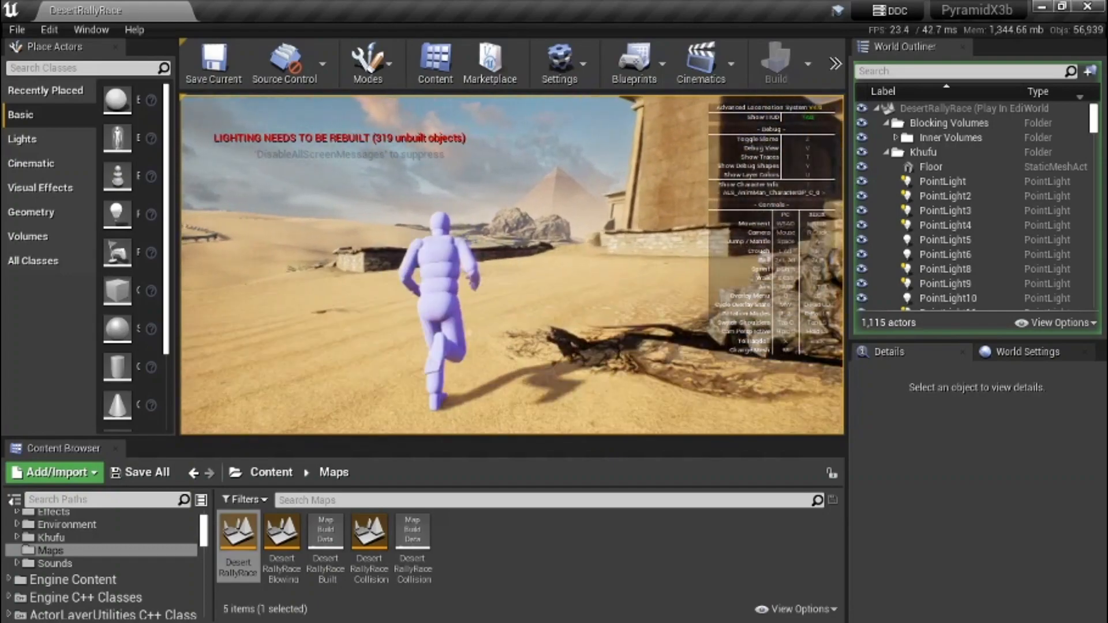
key("w")
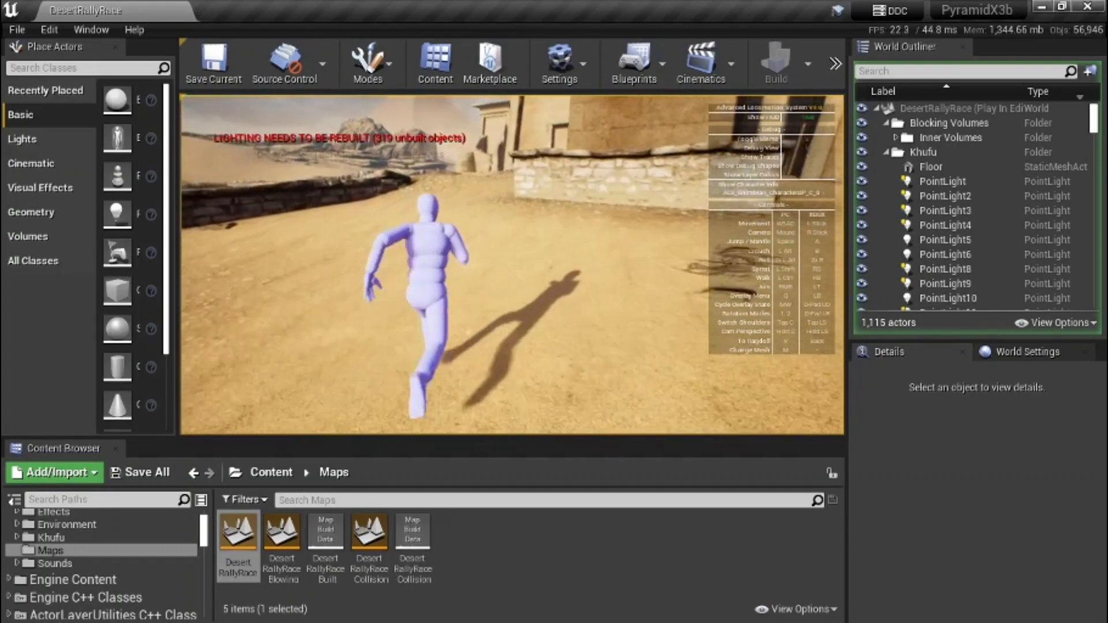
key("w")
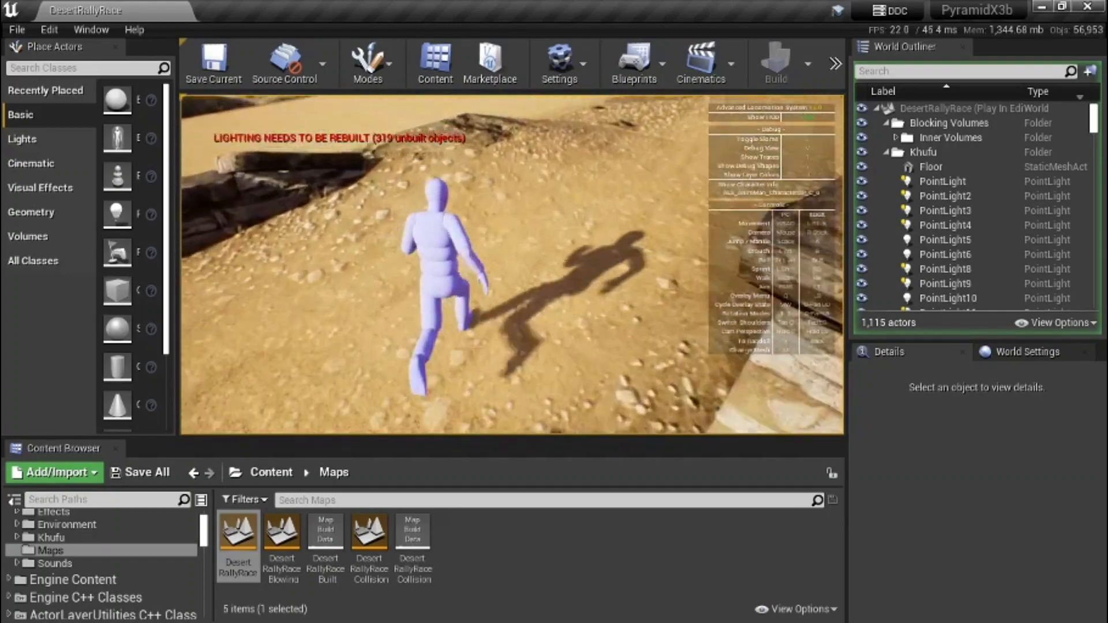
key("w")
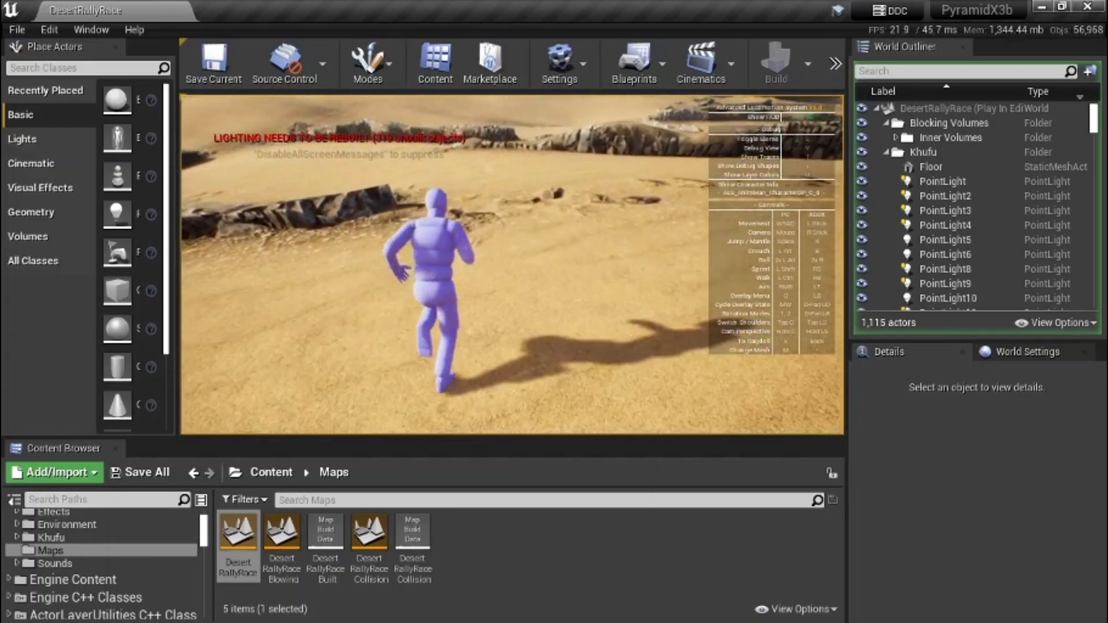
key("w")
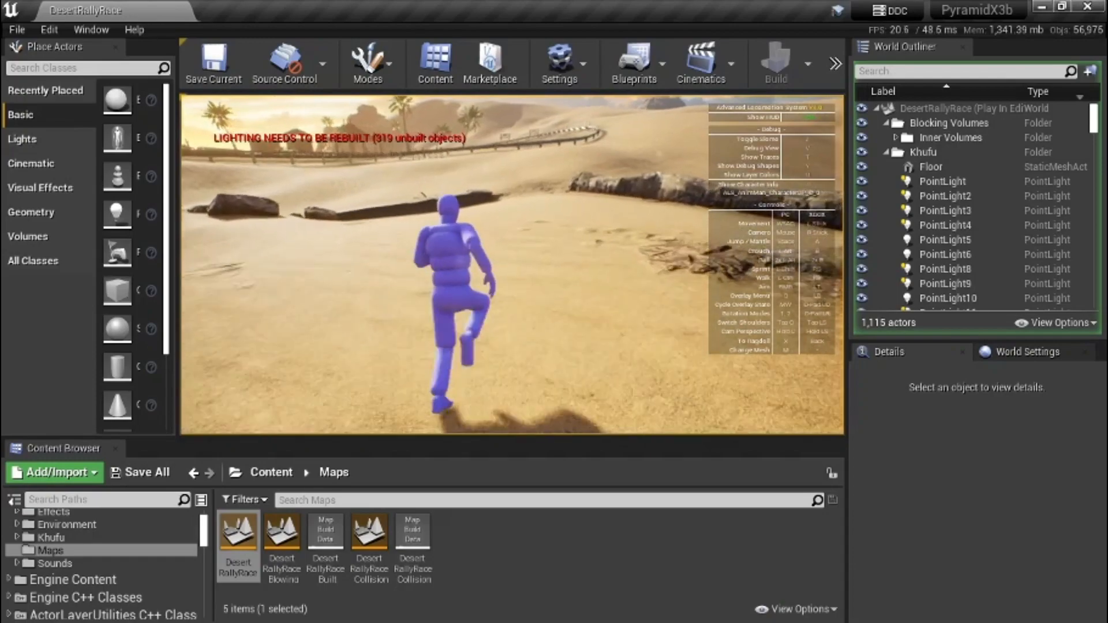
Run the character across the desert past the ruins to the small buildings in front of the large pyramid.
key("w")
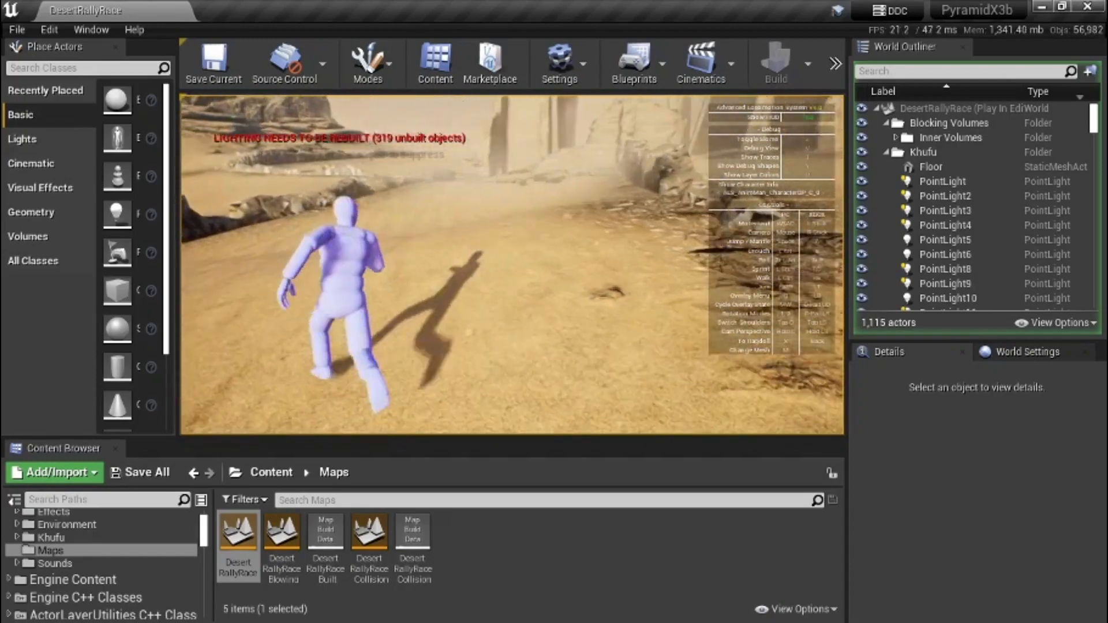
key("w")
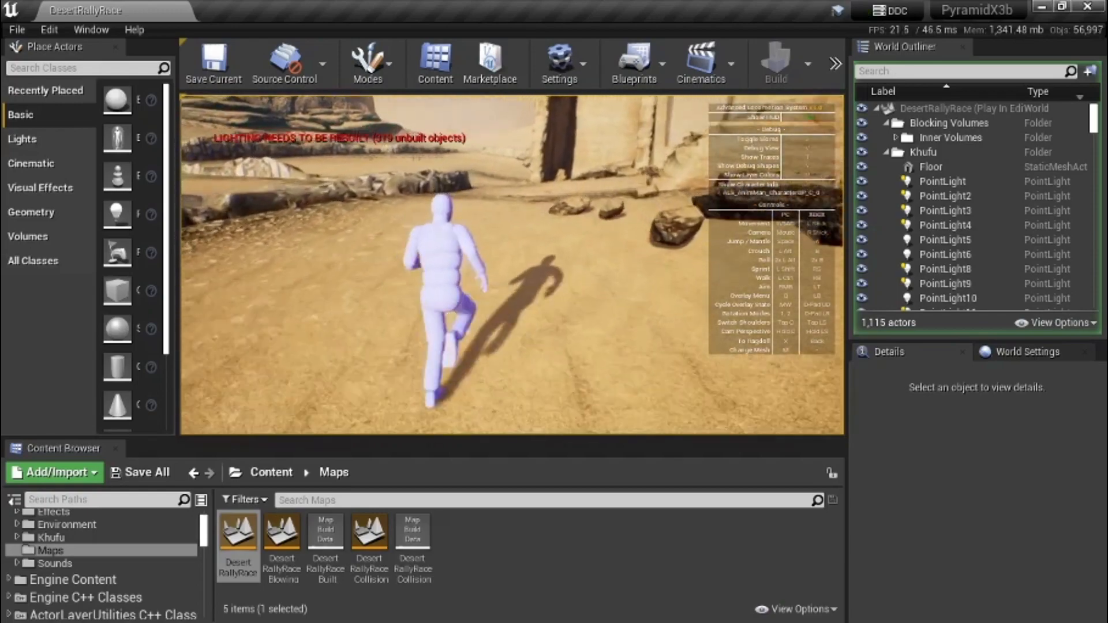
key("w")
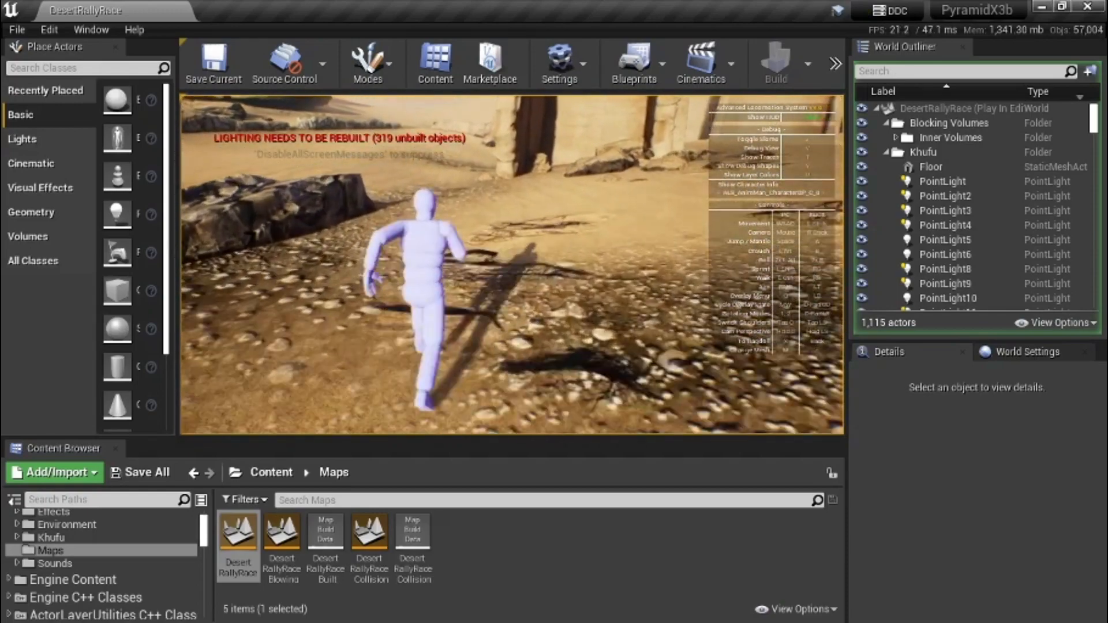
key("w")
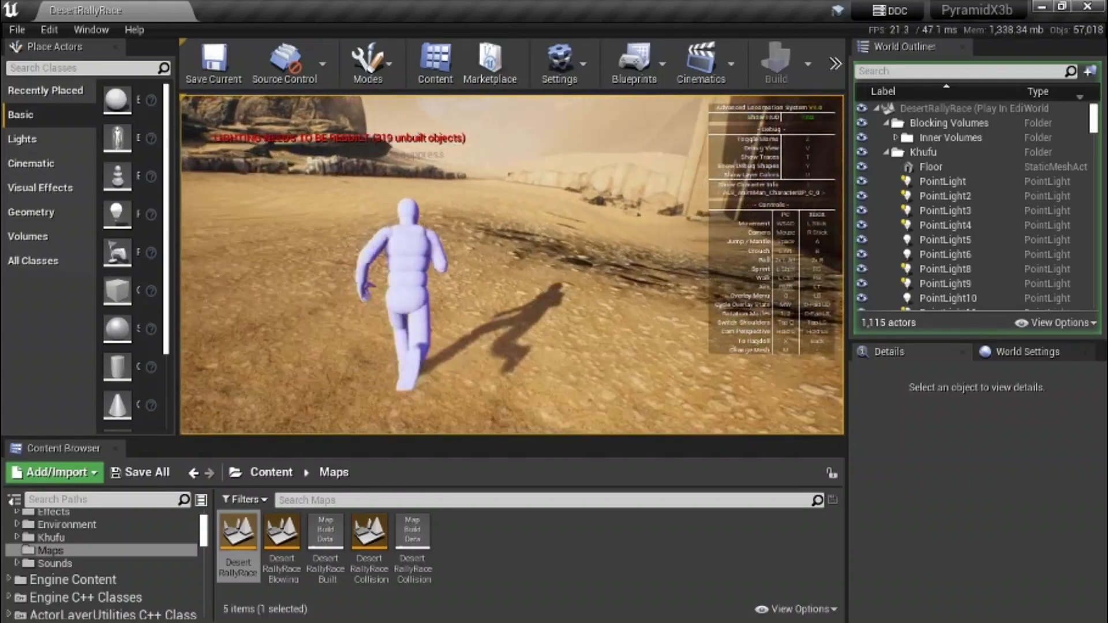
key("w")
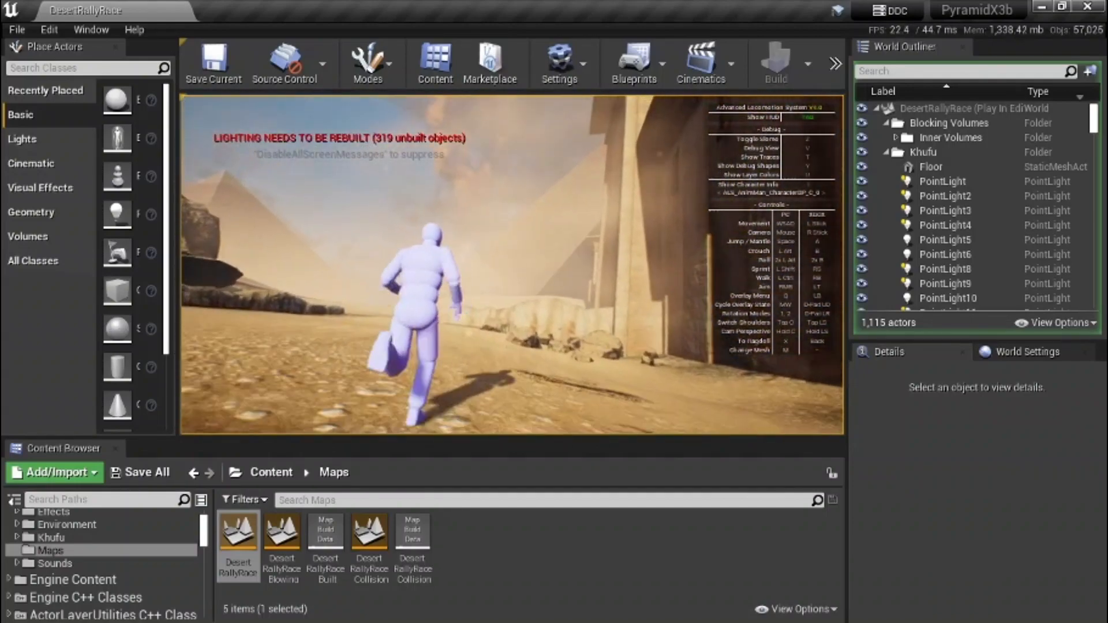
key("w")
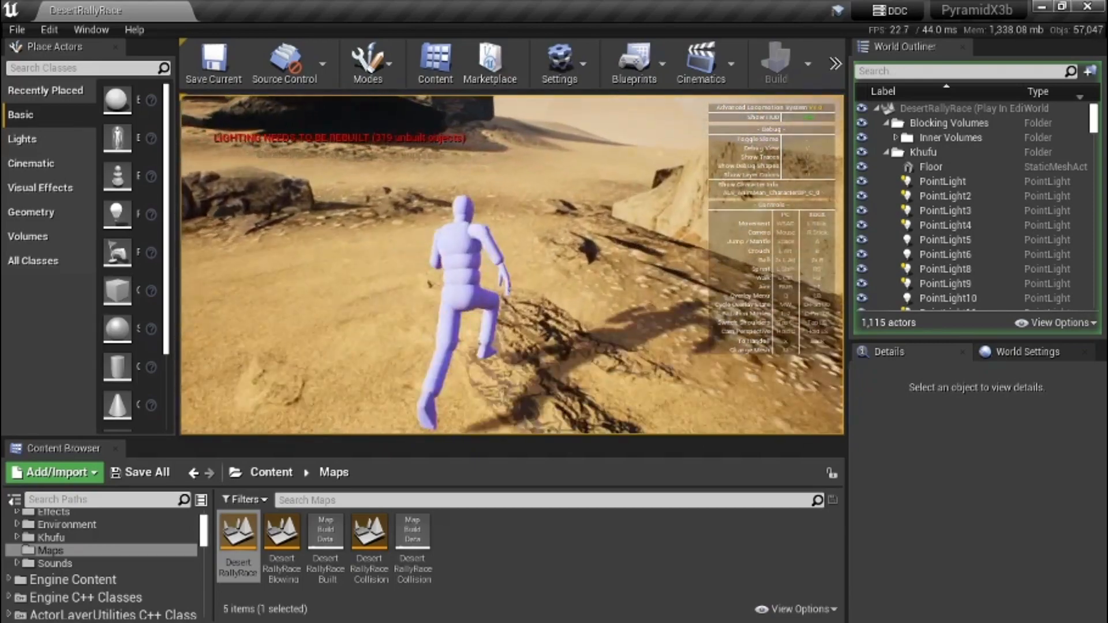
key("w")
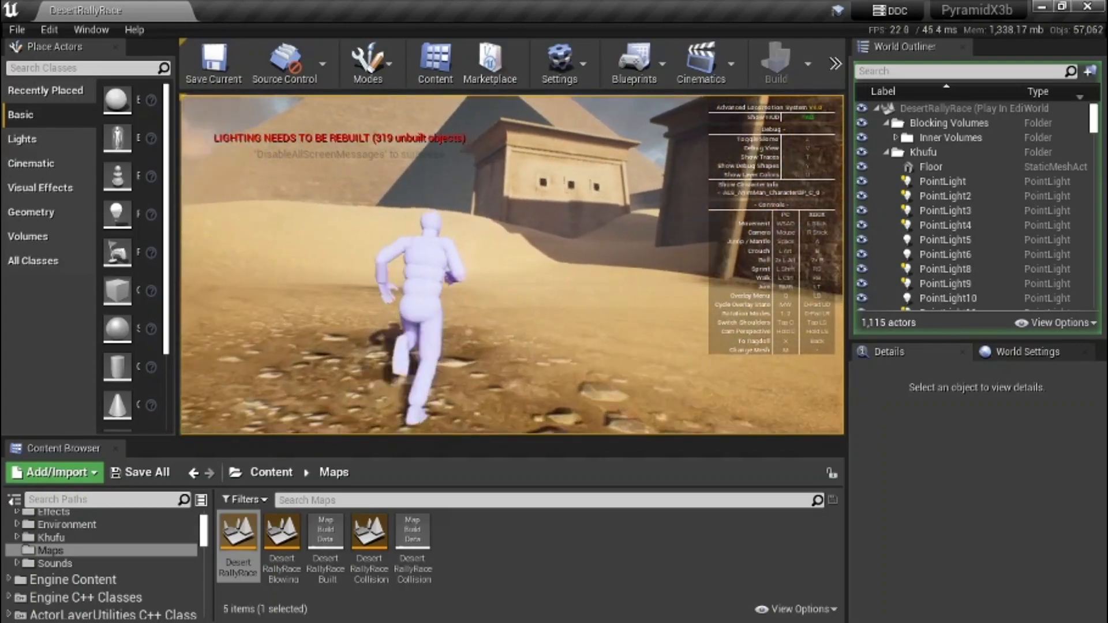
key("w")
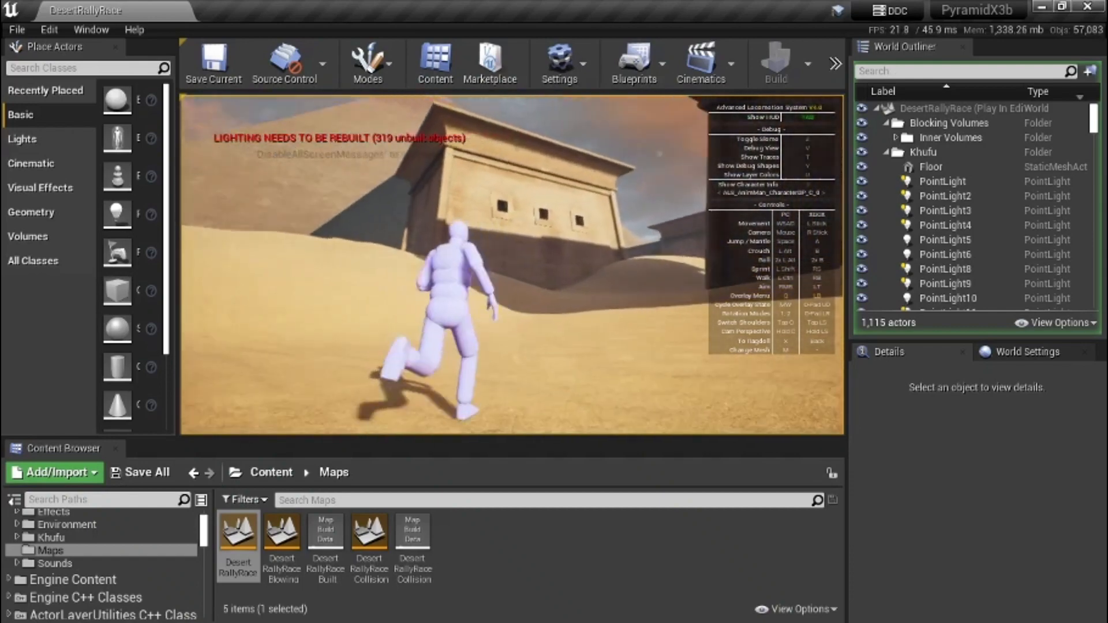
key("w")
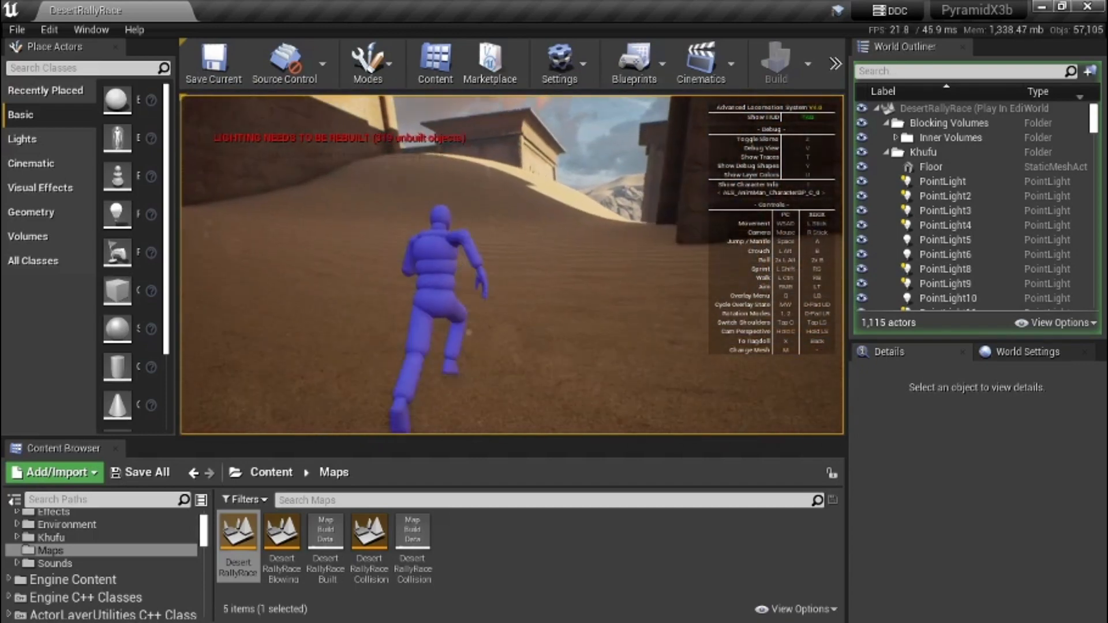
Run the character over the sand dunes between the buildings to the white platform at the foot of the pyramid's staircase.
key("w")
key("w")
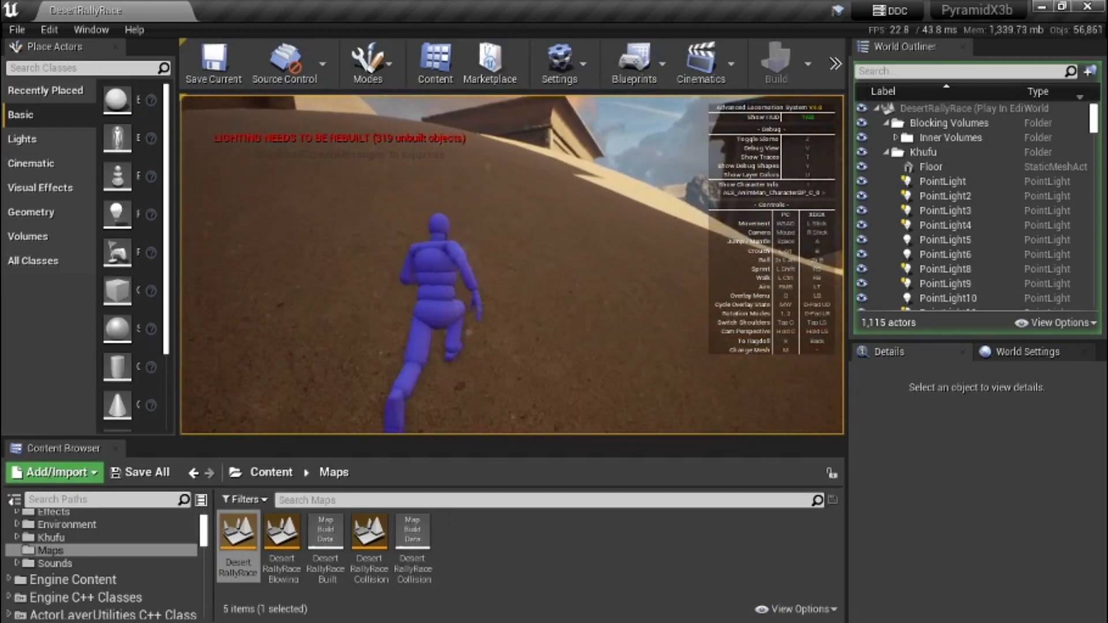
key("w")
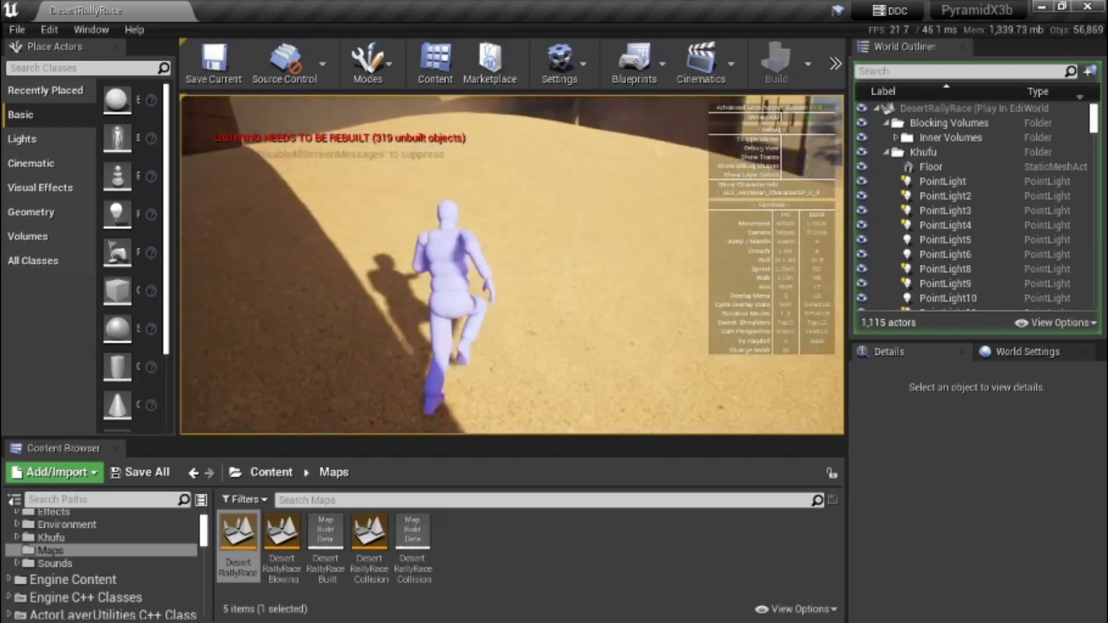
key("w")
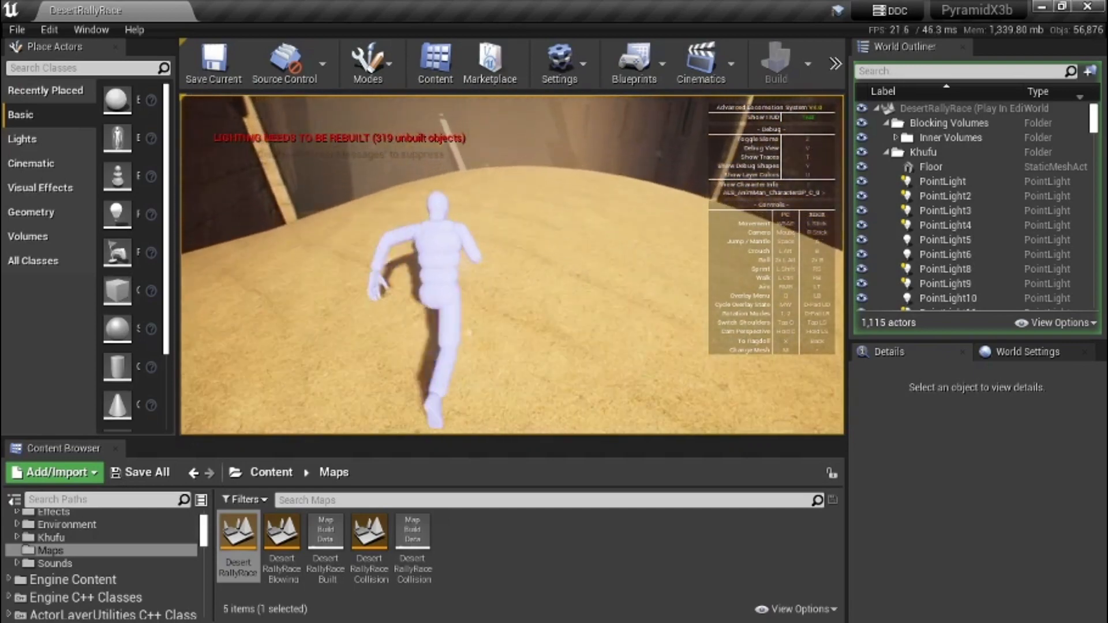
key("w")
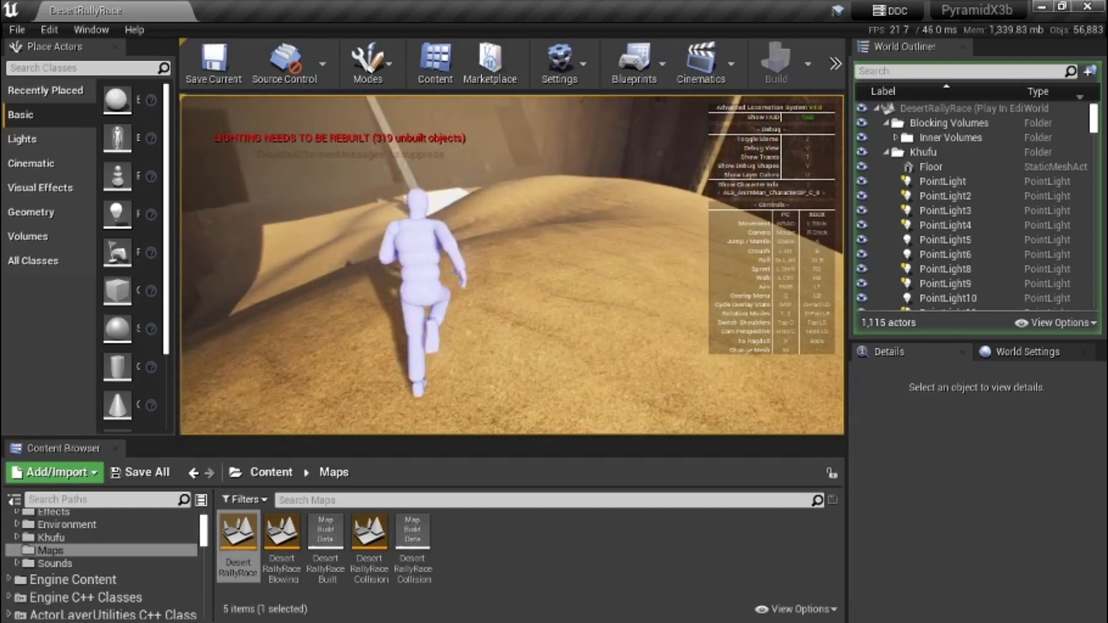
key("w")
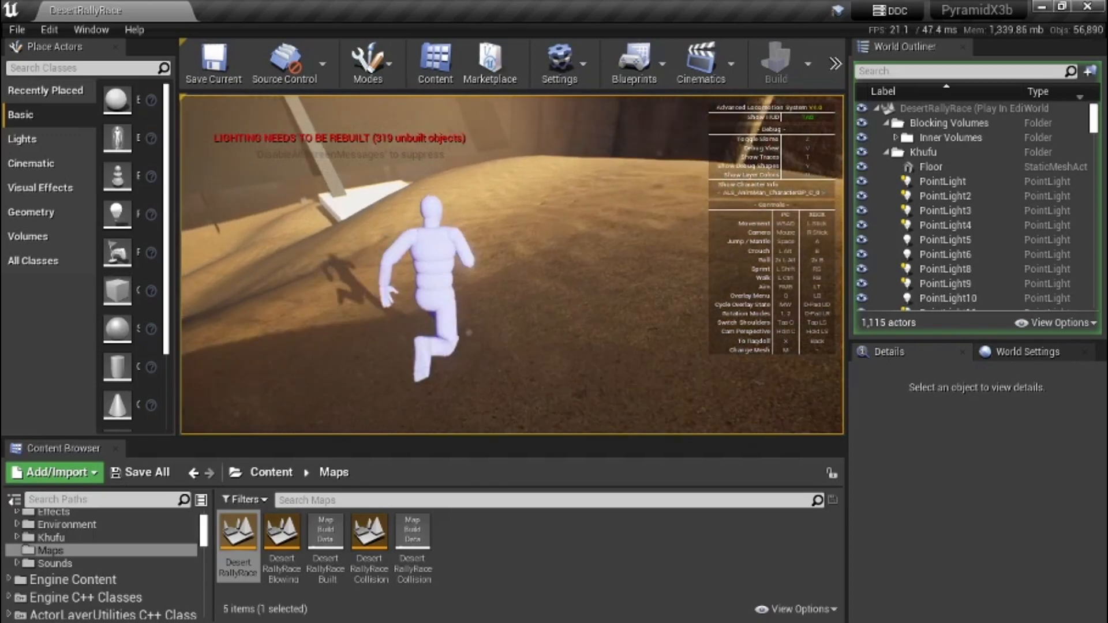
key("w")
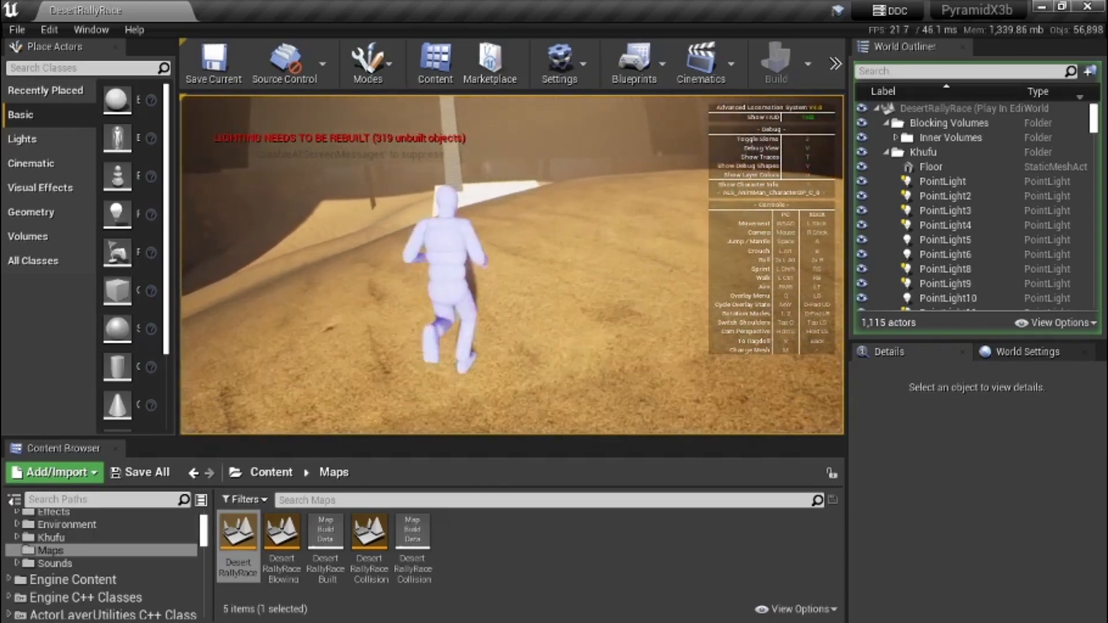
key("w")
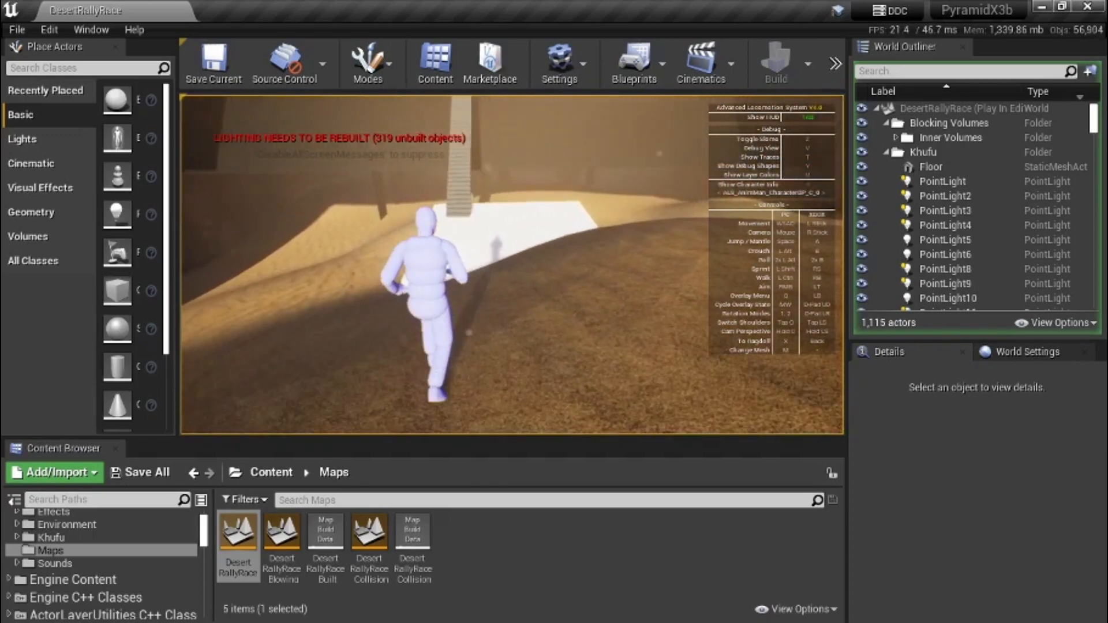
key("w")
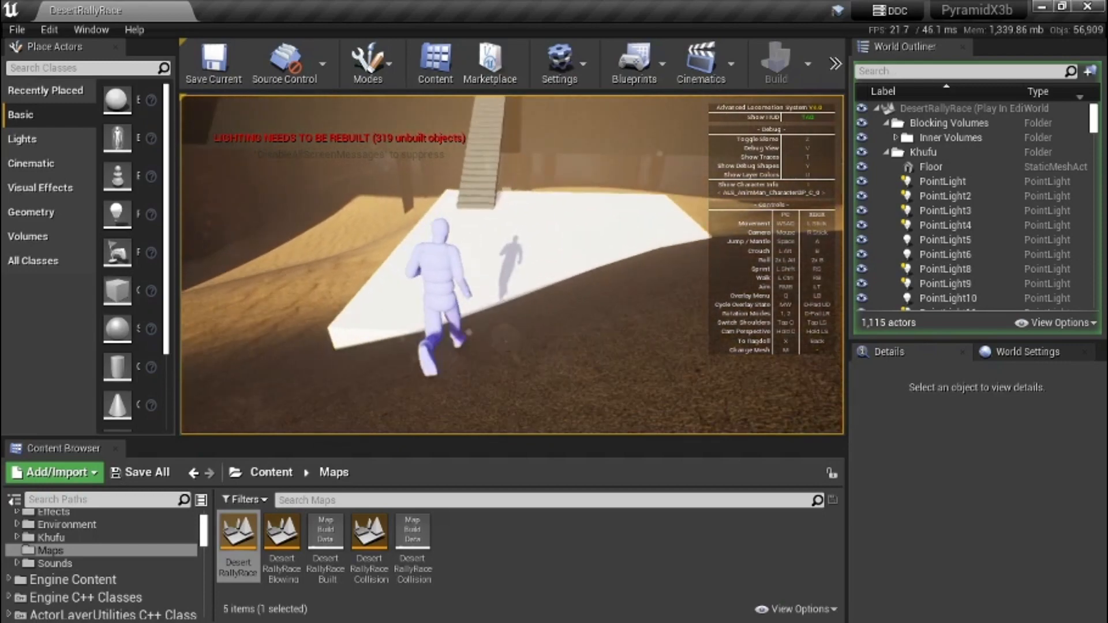
key("w")
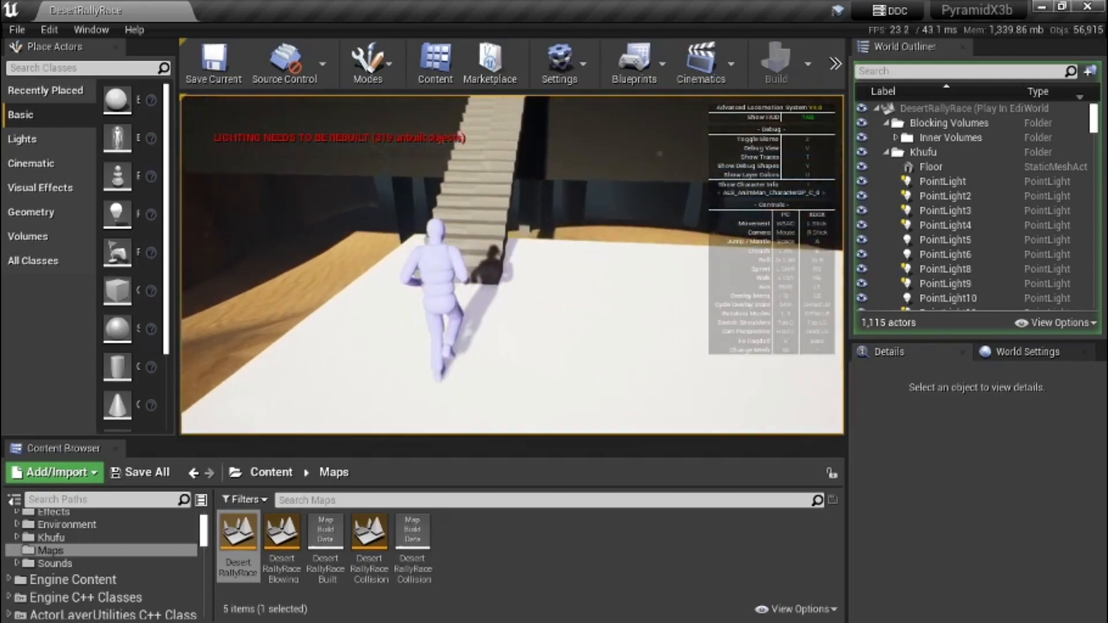
Run the character up the long outside staircase to the square entrance in the pyramid's face.
key("w")
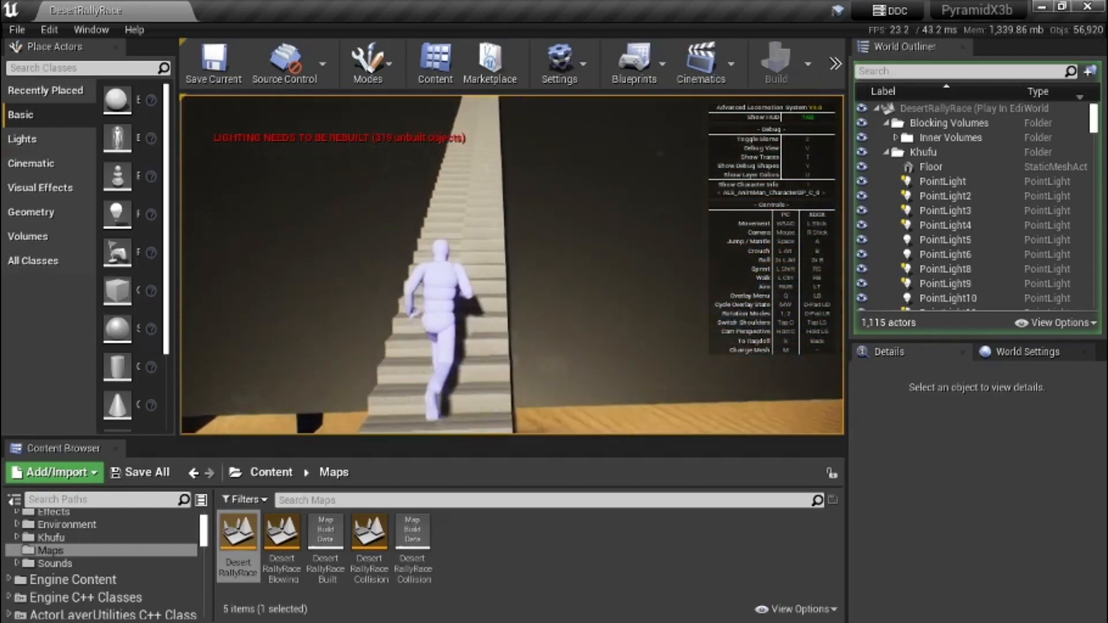
key("w")
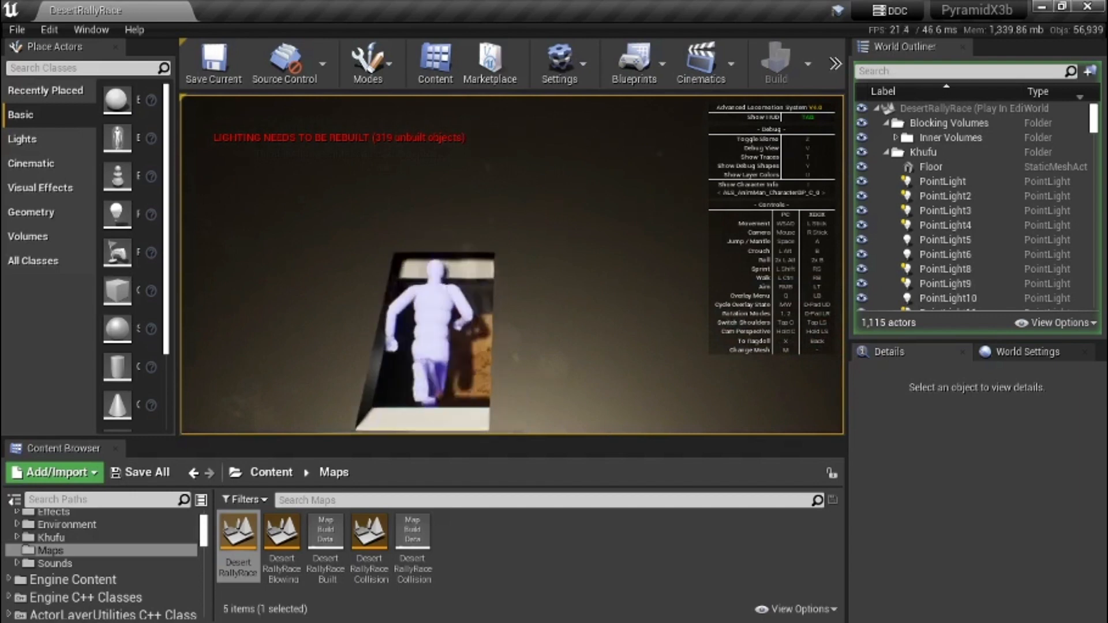
key("w")
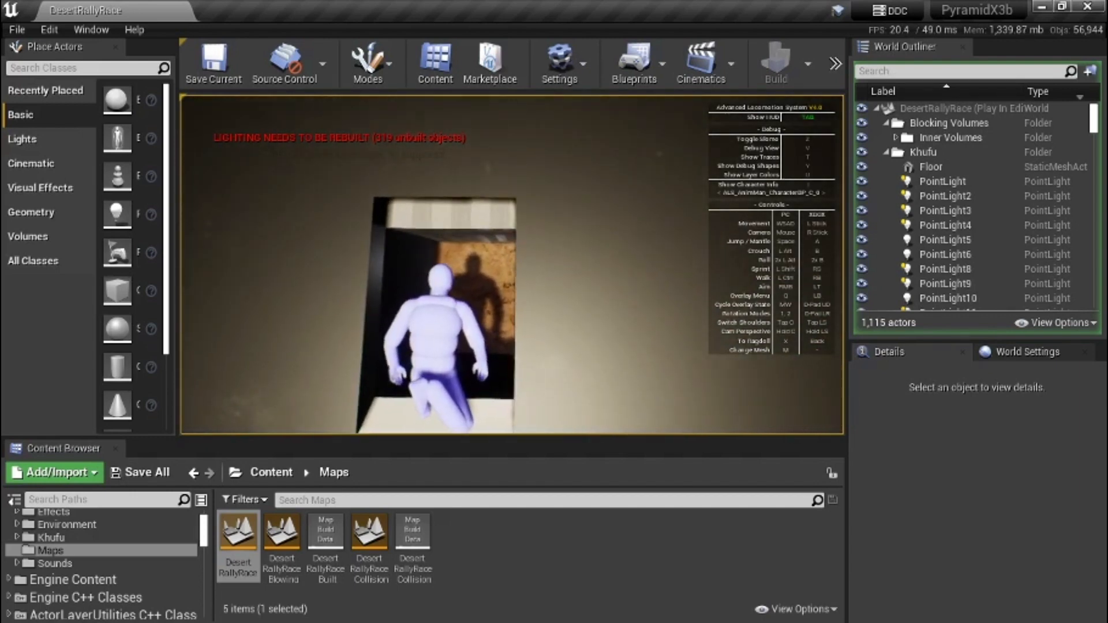
key("w")
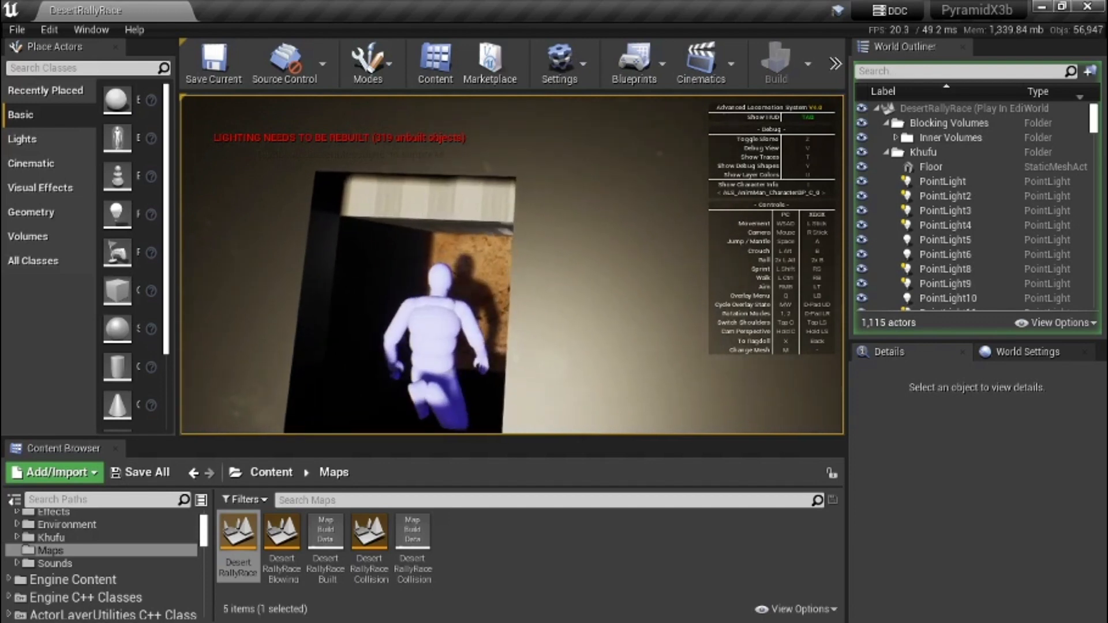
key("w")
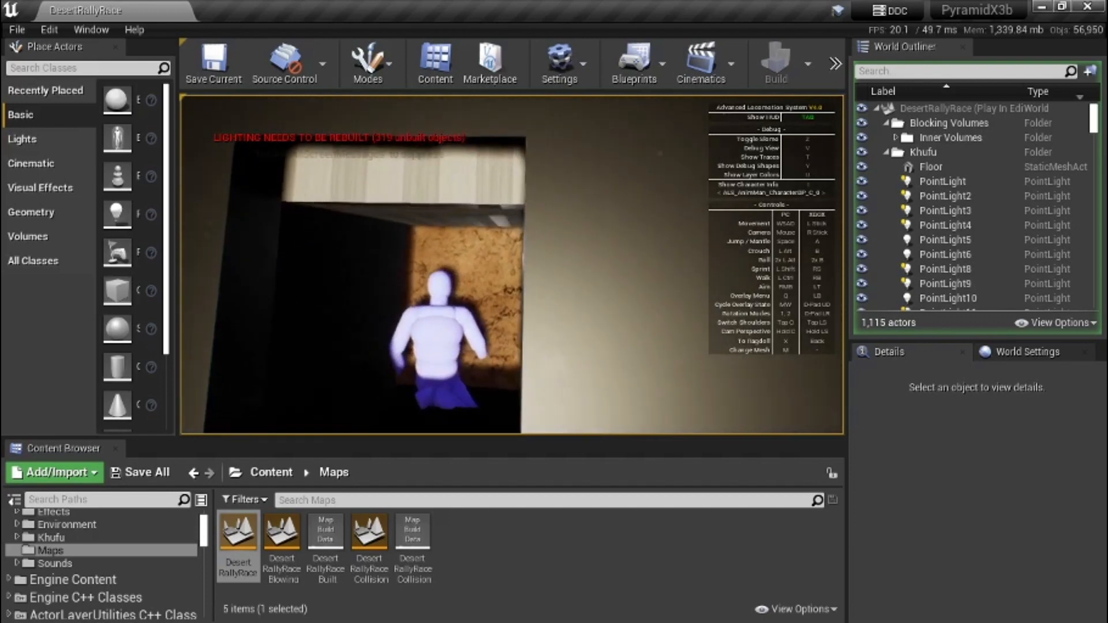
Move the character through the entrance and crouched down the lit descending passage inside the pyramid.
key("w")
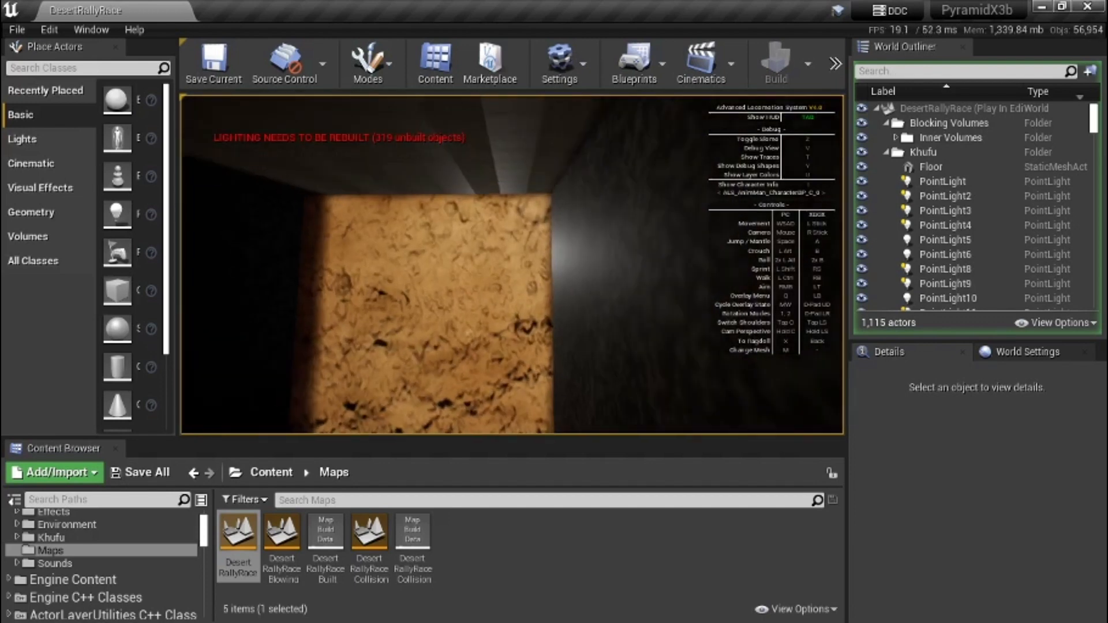
key("w")
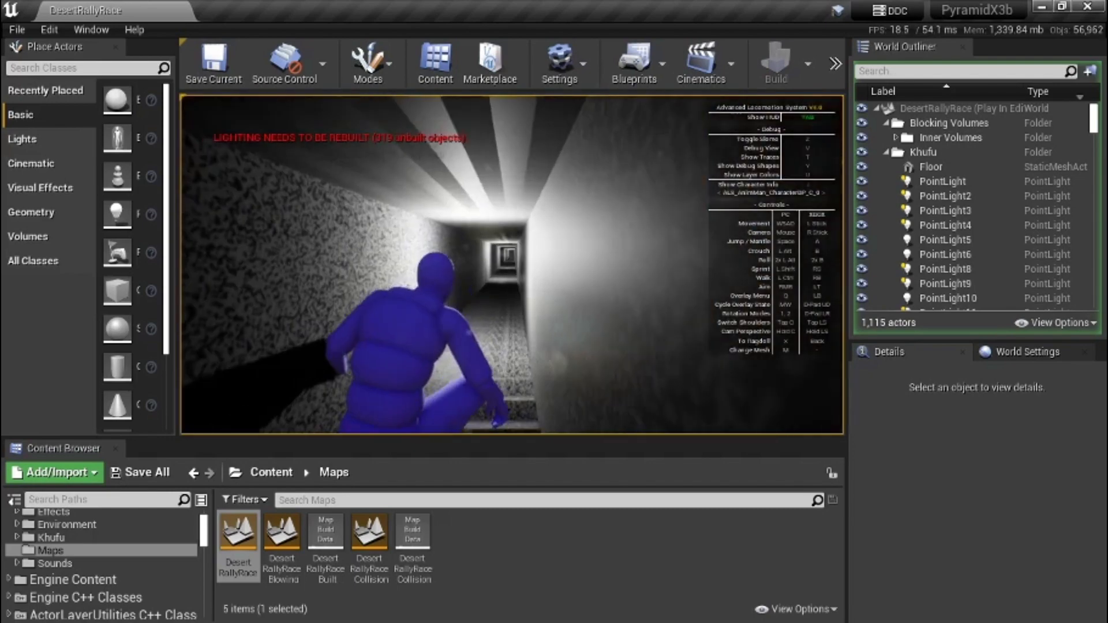
key("w")
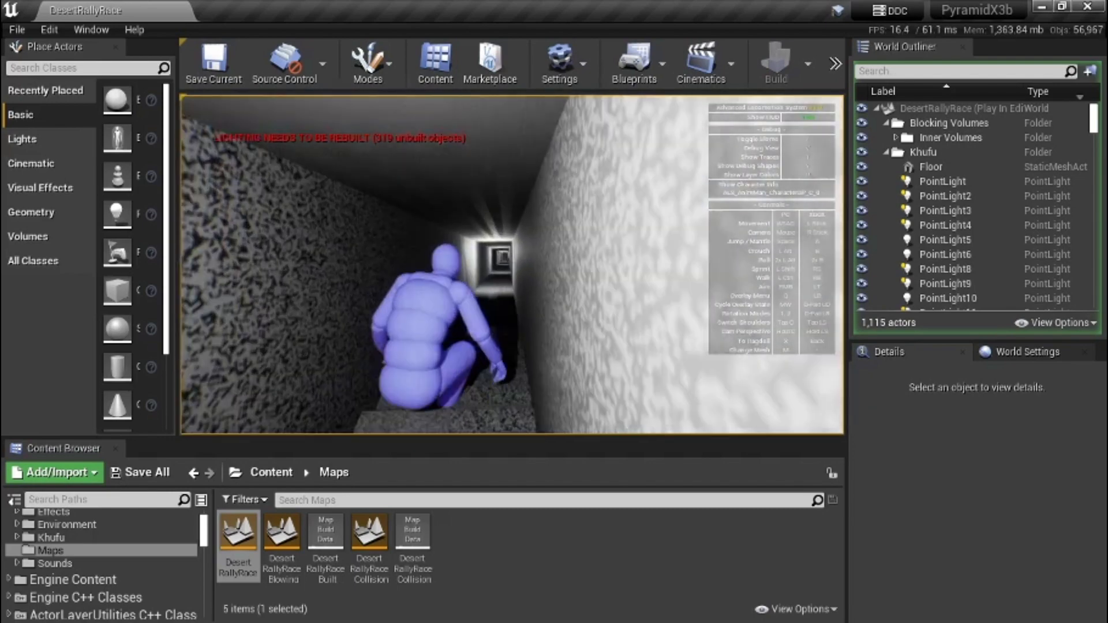
key("w")
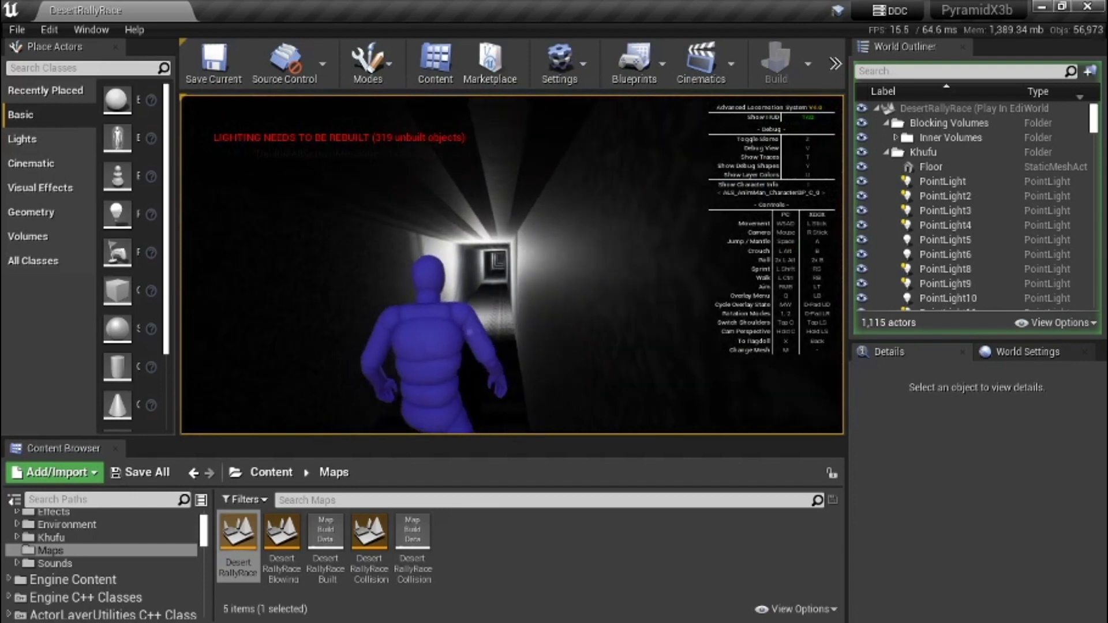
Turn the character around, climb back up the passage and leave the pyramid onto the outside staircase toward the white platform.
key("w")
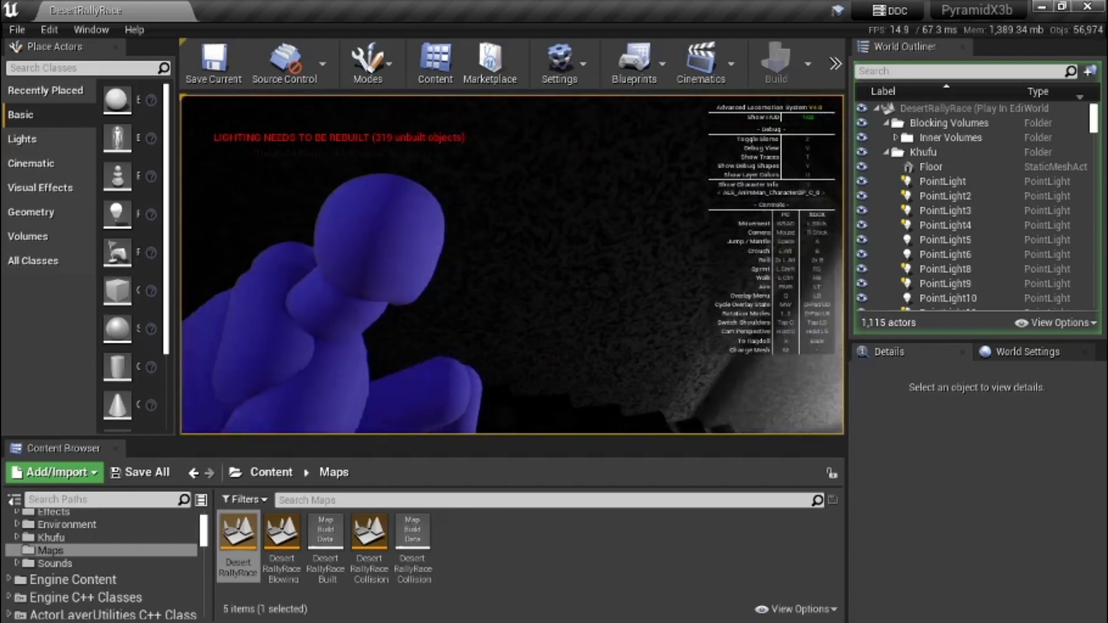
key("w")
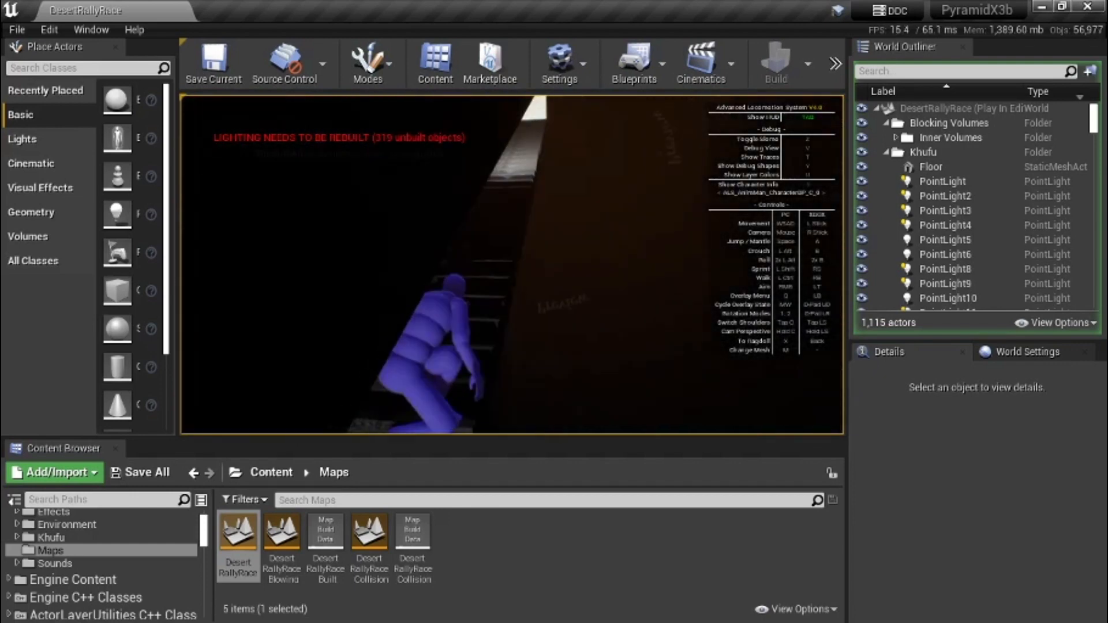
key("w")
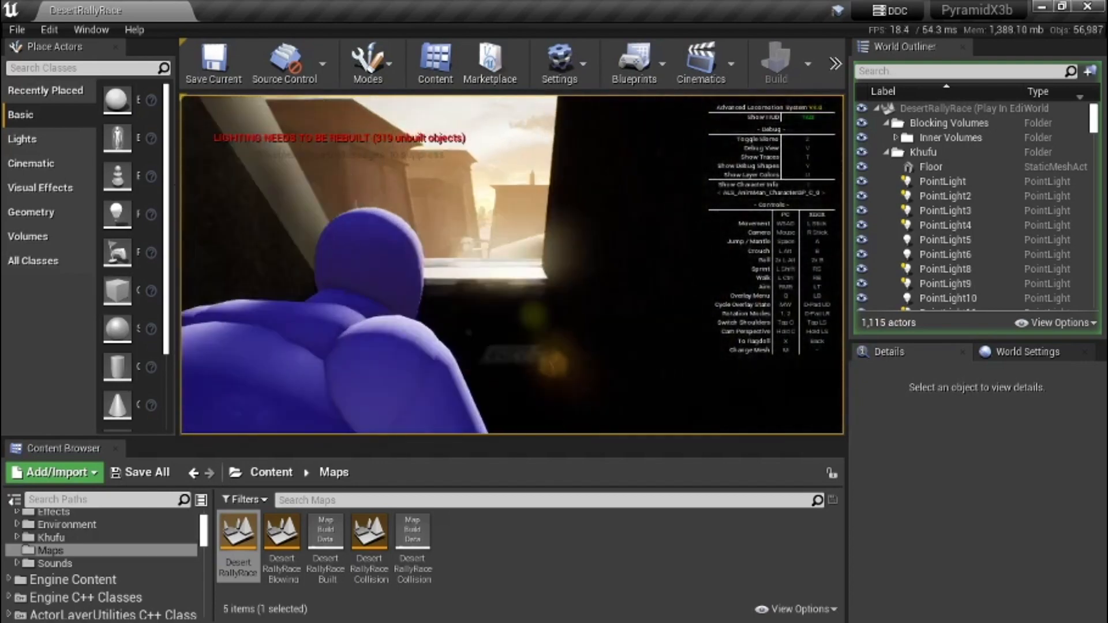
key("w")
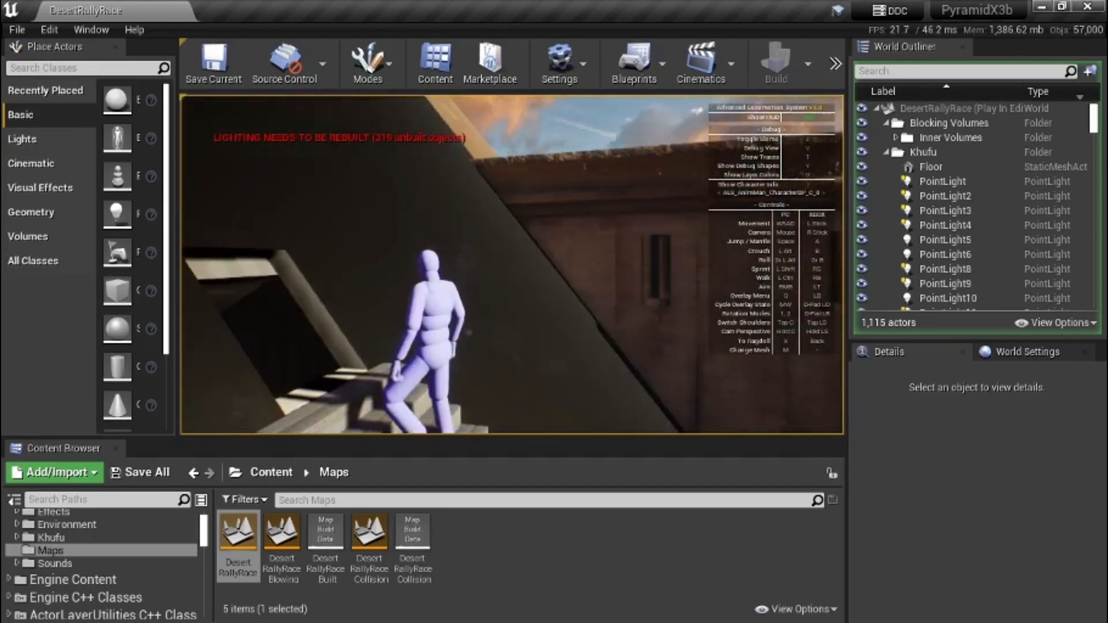
key("w")
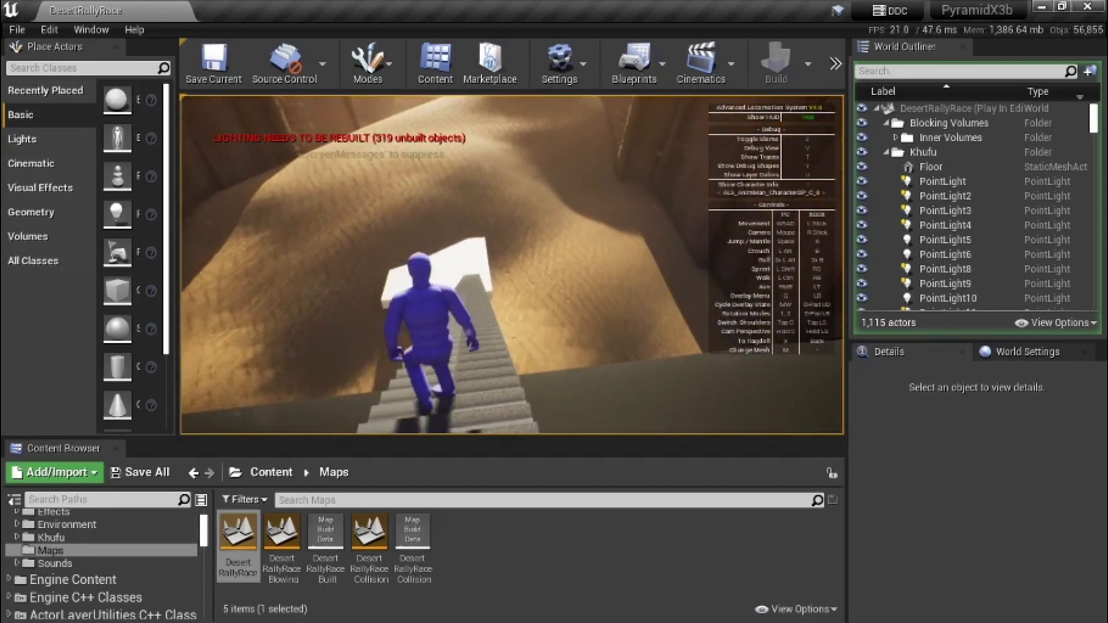